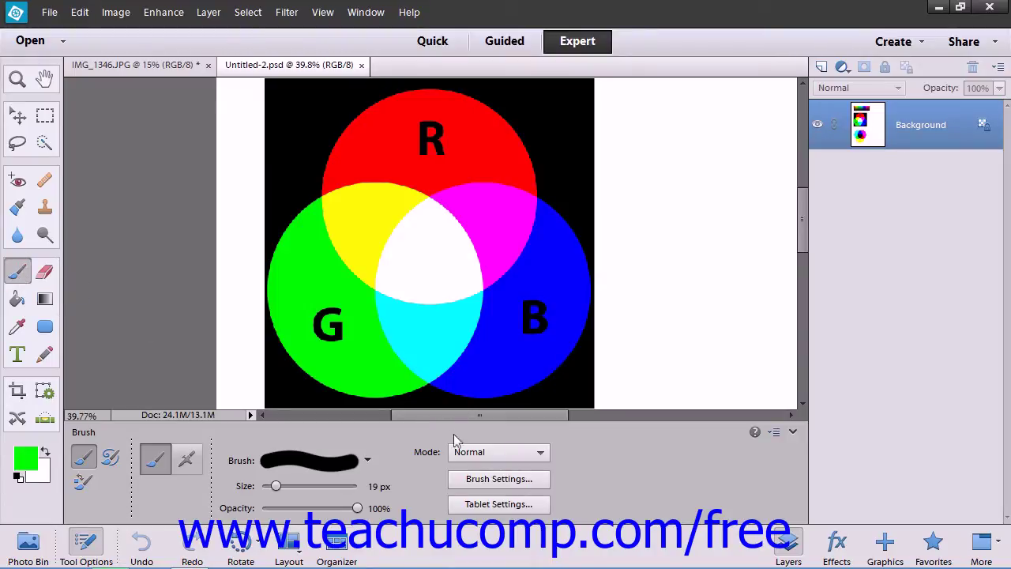
# Step: Open the brush's Mode dropdown to list the available blending modes
pyautogui.click(466, 455)
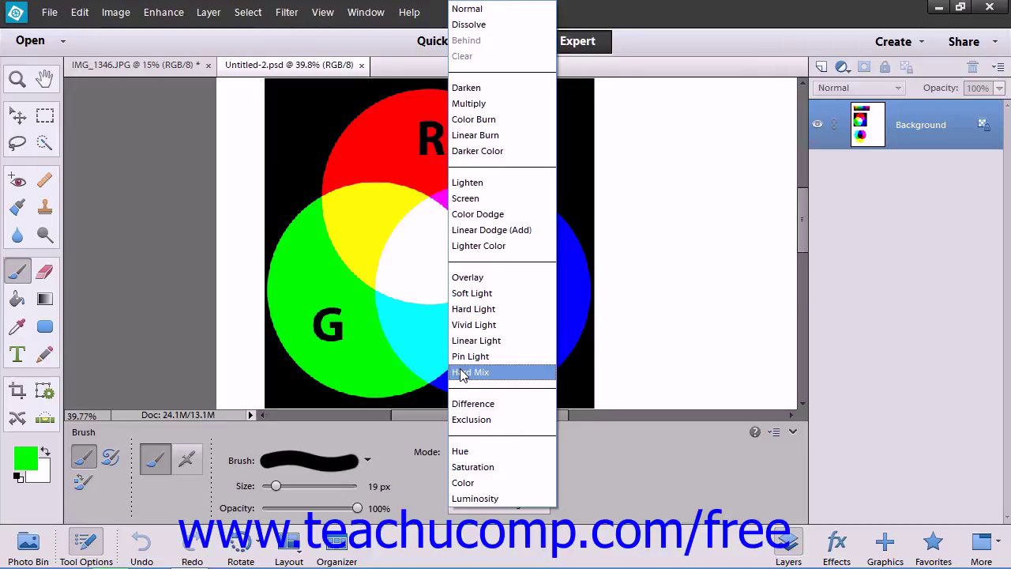
# Step: Paint a green Normal-mode stroke down across the RGB circles, then undo it
pyautogui.click(462, 11)
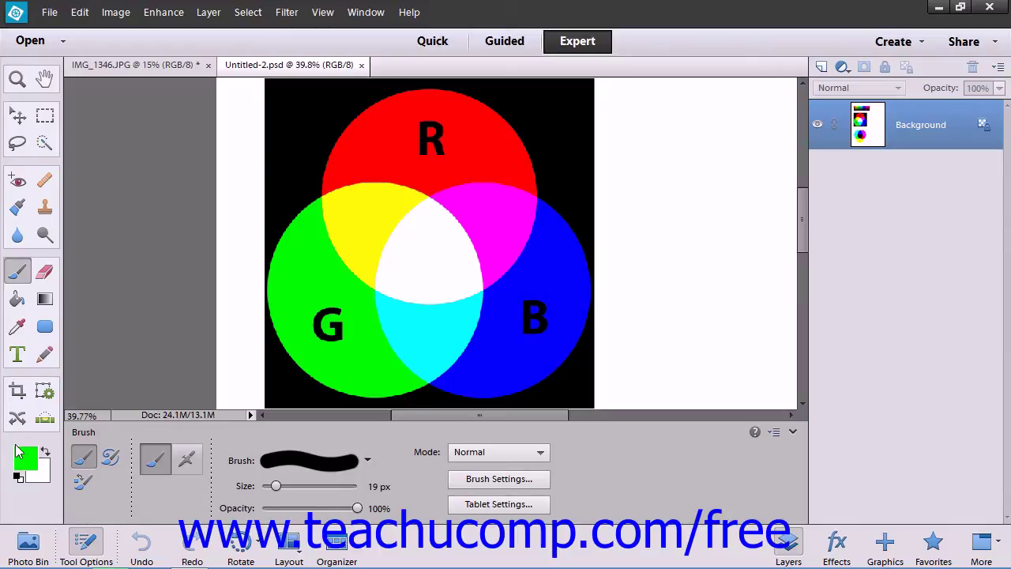
pyautogui.click(538, 453)
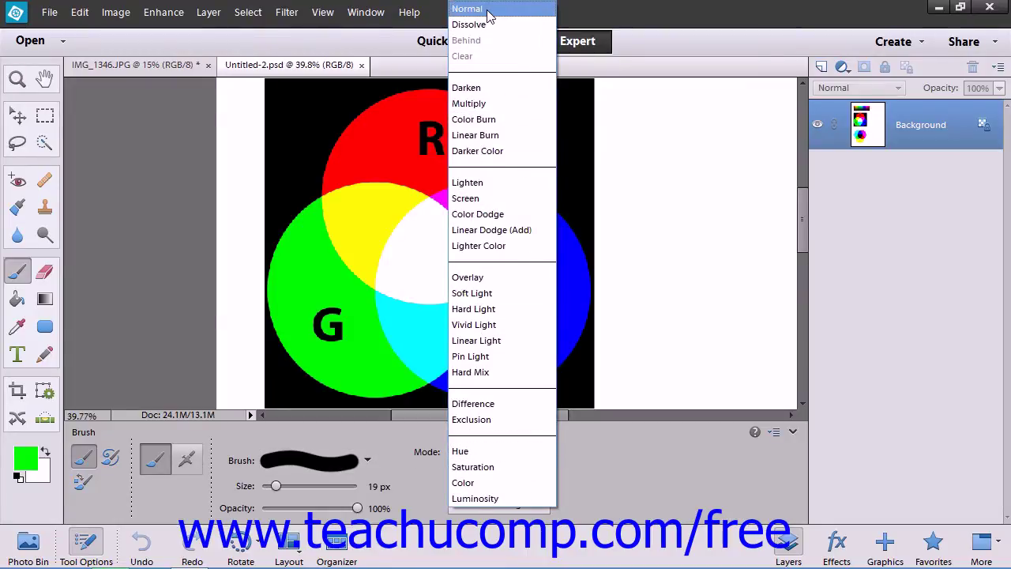
pyautogui.click(489, 15)
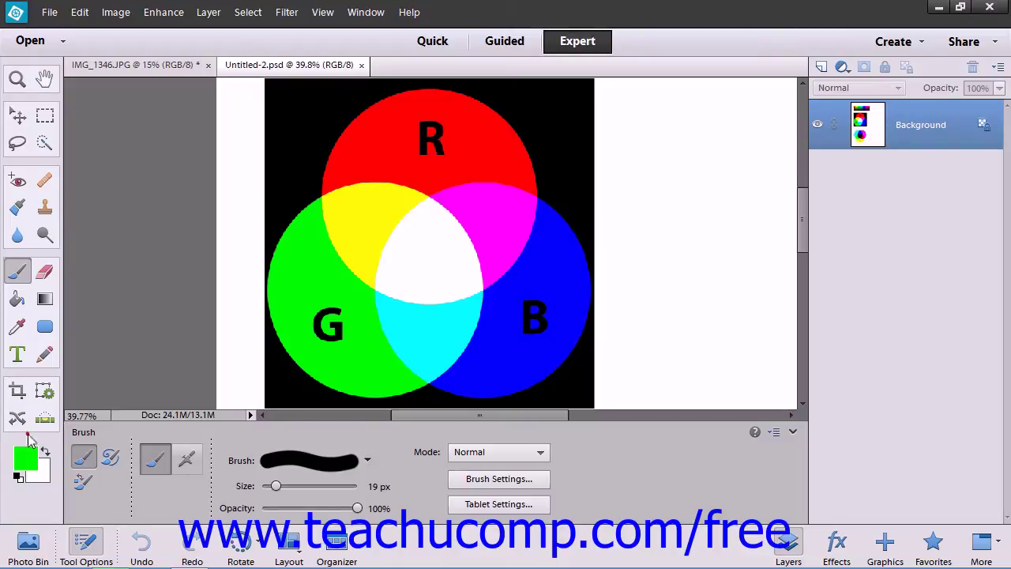
pyautogui.moveTo(571, 101)
pyautogui.mouseDown()
pyautogui.moveTo(318, 119)
pyautogui.moveTo(444, 147)
pyautogui.moveTo(385, 220)
pyautogui.moveTo(312, 276)
pyautogui.moveTo(576, 270)
pyautogui.moveTo(374, 304)
pyautogui.moveTo(325, 338)
pyautogui.moveTo(461, 348)
pyautogui.moveTo(569, 385)
pyautogui.mouseUp()
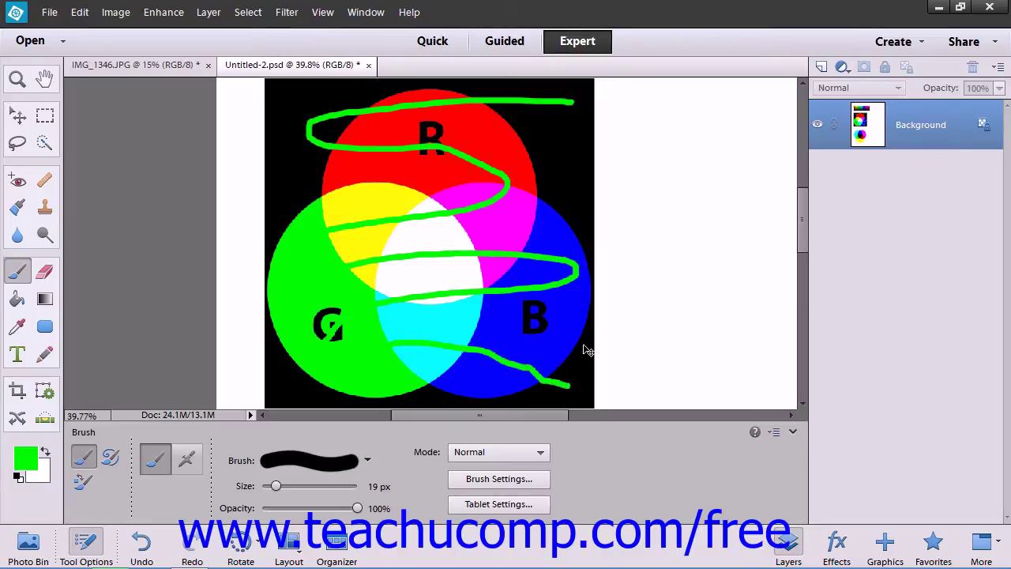
pyautogui.hotkey('ctrl', 'z')
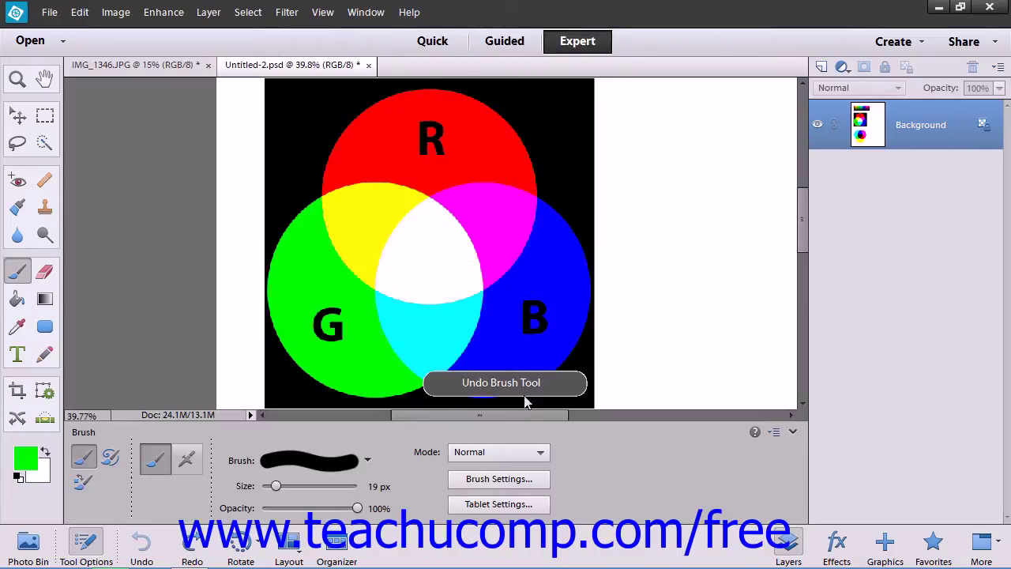
pyautogui.click(531, 452)
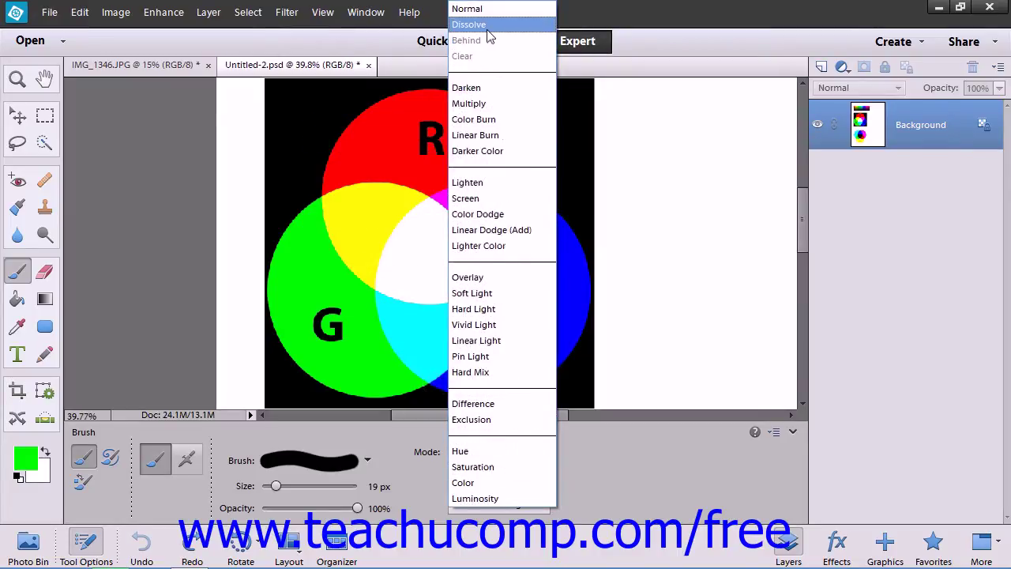
# Step: Paint a green Dissolve-mode stroke over the circles, then undo it
pyautogui.click(483, 25)
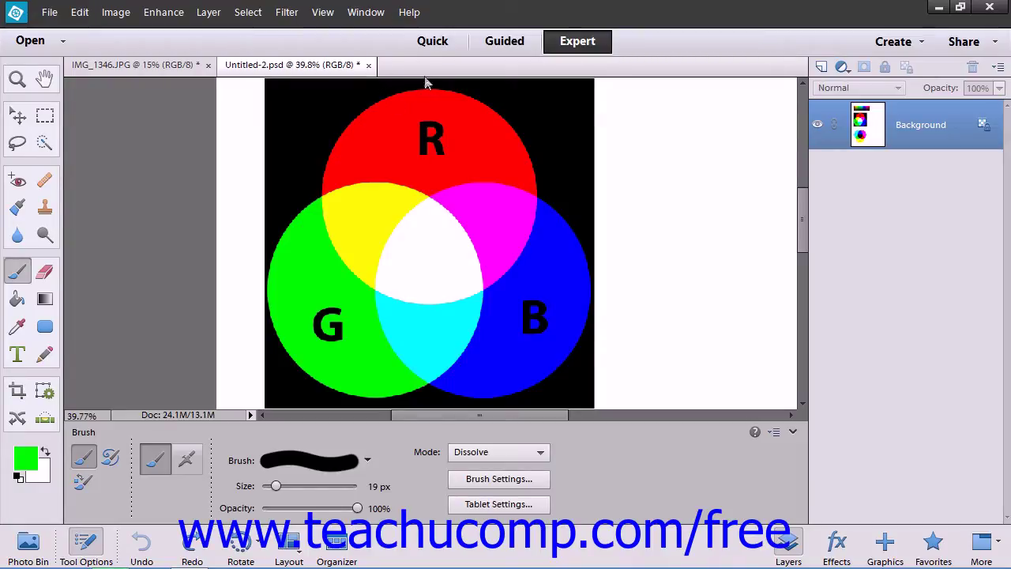
pyautogui.moveTo(549, 110)
pyautogui.mouseDown()
pyautogui.moveTo(328, 136)
pyautogui.moveTo(553, 197)
pyautogui.moveTo(307, 266)
pyautogui.moveTo(305, 281)
pyautogui.moveTo(503, 314)
pyautogui.moveTo(406, 339)
pyautogui.moveTo(376, 366)
pyautogui.moveTo(527, 372)
pyautogui.mouseUp()
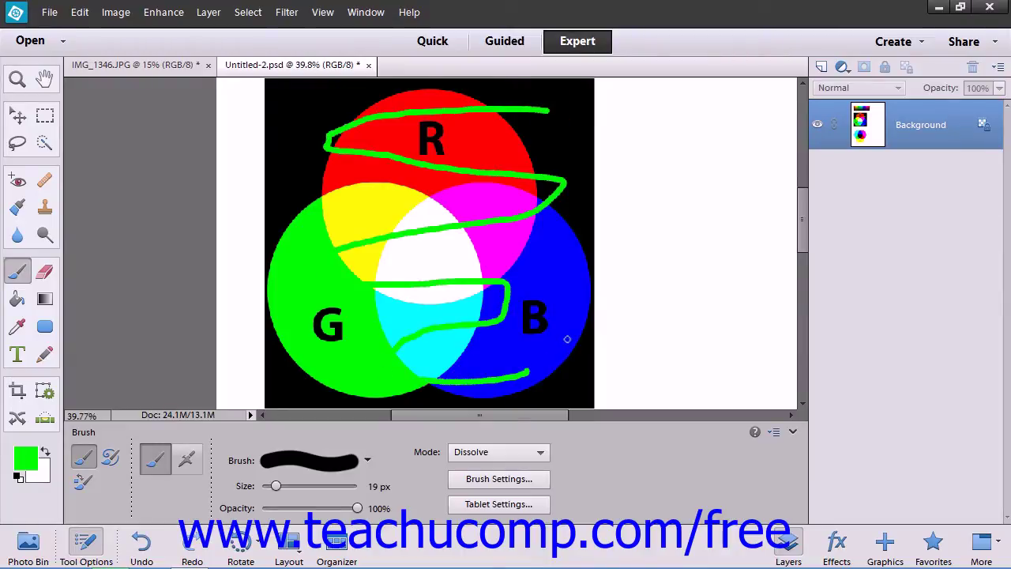
pyautogui.hotkey('ctrl', 'z')
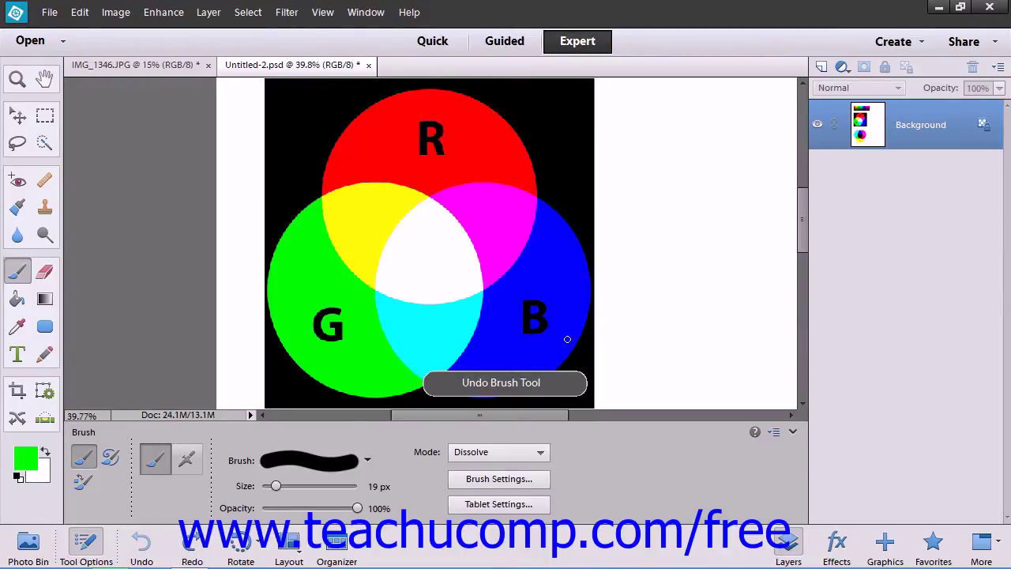
pyautogui.click(544, 454)
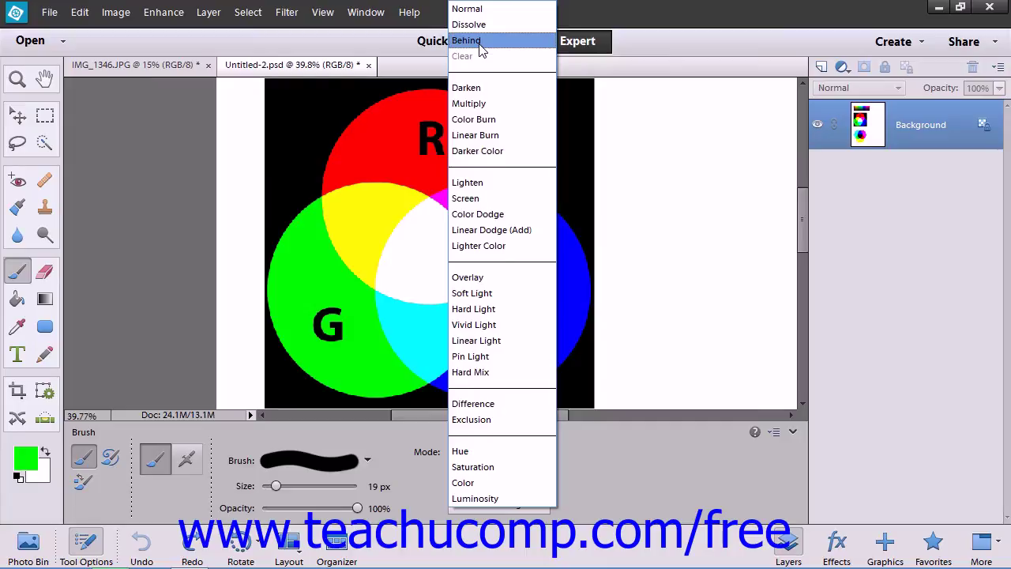
# Step: Paint a green Darken-mode stroke across the red circle, then undo it
pyautogui.click(477, 90)
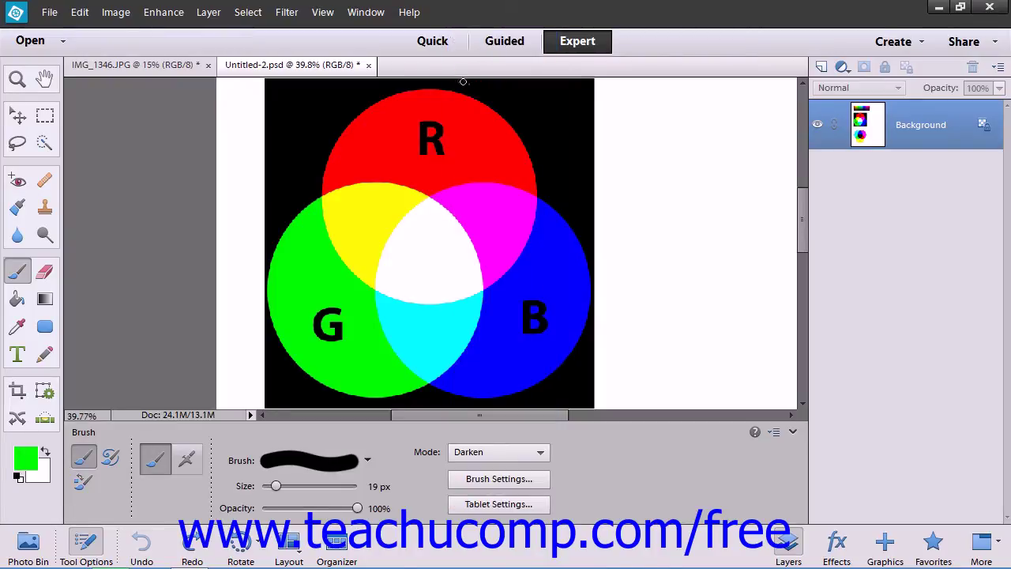
pyautogui.moveTo(564, 100)
pyautogui.mouseDown()
pyautogui.moveTo(330, 101)
pyautogui.moveTo(317, 142)
pyautogui.moveTo(525, 152)
pyautogui.moveTo(554, 189)
pyautogui.moveTo(271, 222)
pyautogui.moveTo(268, 252)
pyautogui.moveTo(403, 264)
pyautogui.moveTo(521, 255)
pyautogui.moveTo(588, 274)
pyautogui.moveTo(527, 315)
pyautogui.moveTo(378, 322)
pyautogui.moveTo(566, 365)
pyautogui.mouseUp()
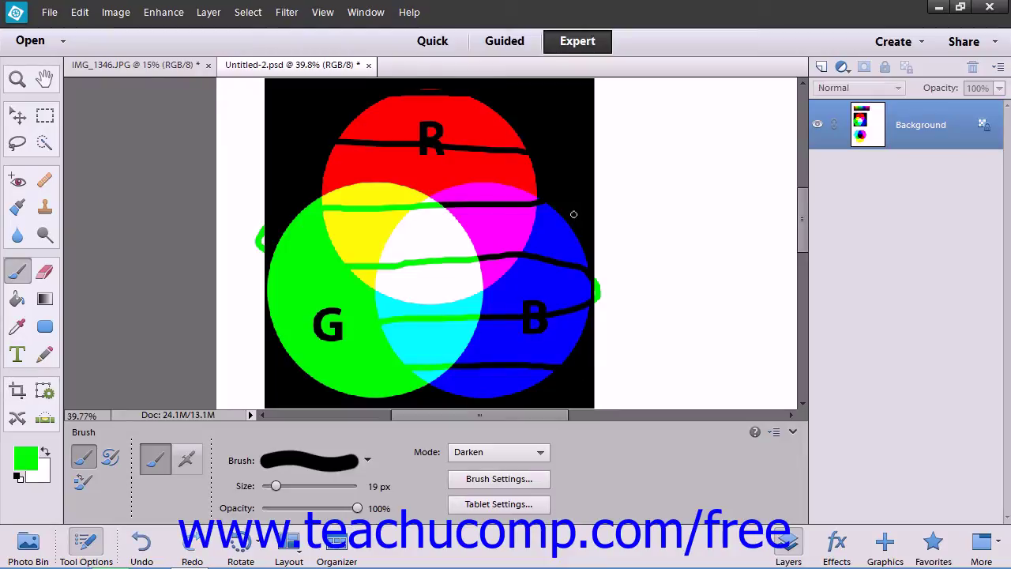
pyautogui.hotkey('ctrl', 'z')
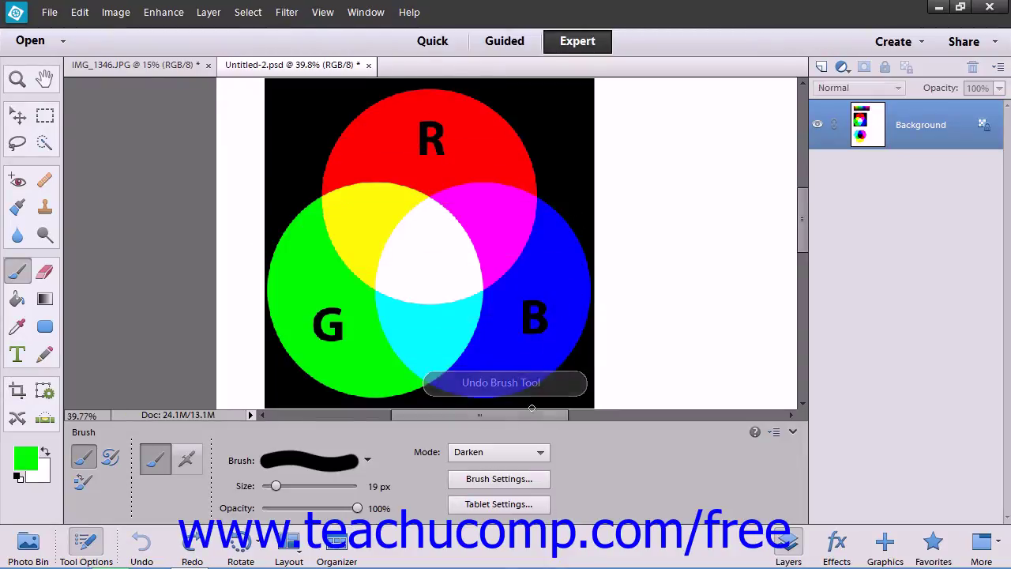
# Step: Paint green Multiply-mode strokes across the circles, then undo them
pyautogui.click(521, 451)
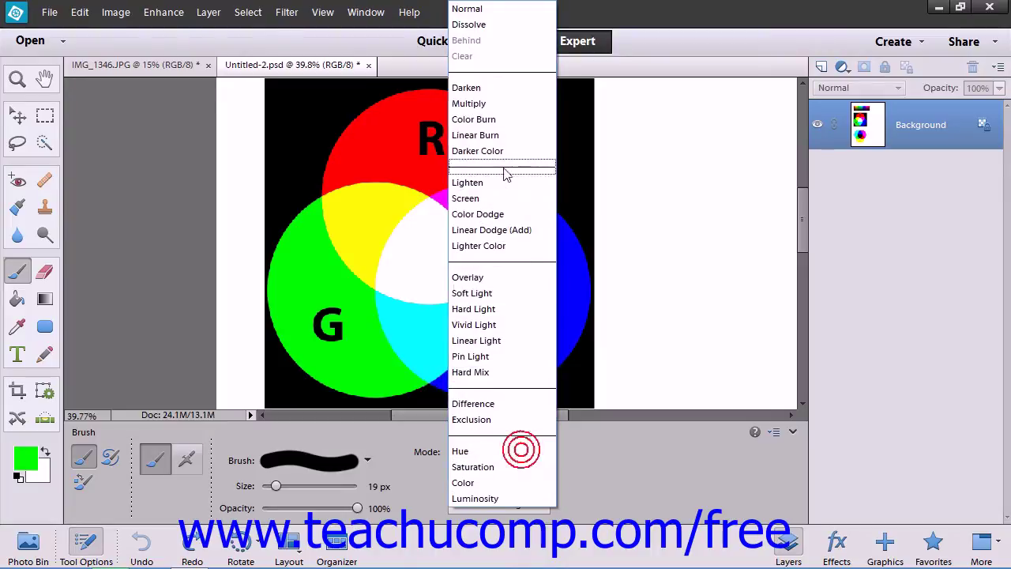
pyautogui.click(490, 103)
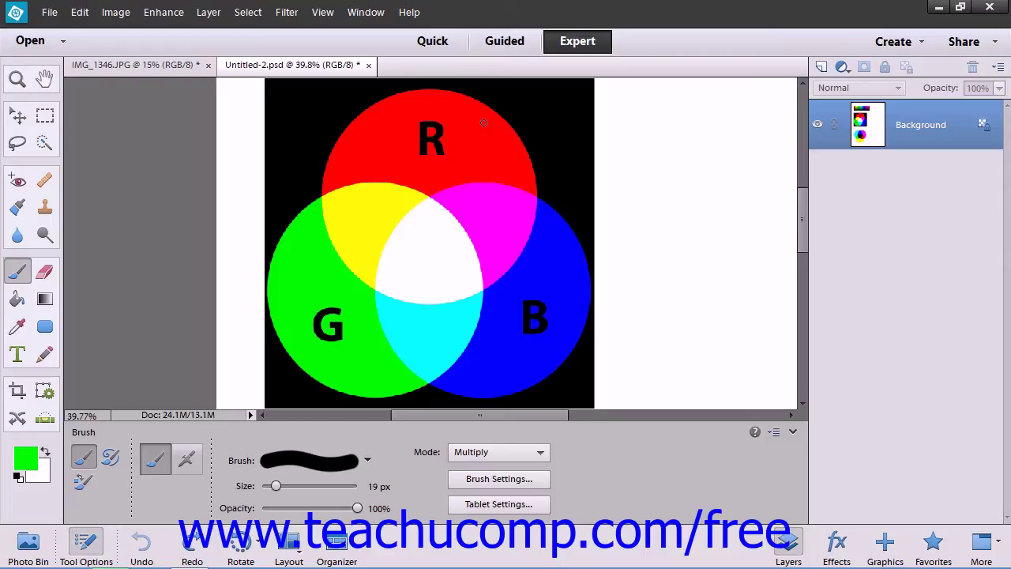
pyautogui.moveTo(481, 103)
pyautogui.mouseDown()
pyautogui.moveTo(386, 108)
pyautogui.moveTo(322, 135)
pyautogui.moveTo(534, 175)
pyautogui.moveTo(507, 216)
pyautogui.moveTo(325, 225)
pyautogui.mouseUp()
pyautogui.moveTo(362, 279)
pyautogui.mouseDown()
pyautogui.moveTo(466, 256)
pyautogui.moveTo(588, 258)
pyautogui.moveTo(379, 314)
pyautogui.moveTo(555, 384)
pyautogui.mouseUp()
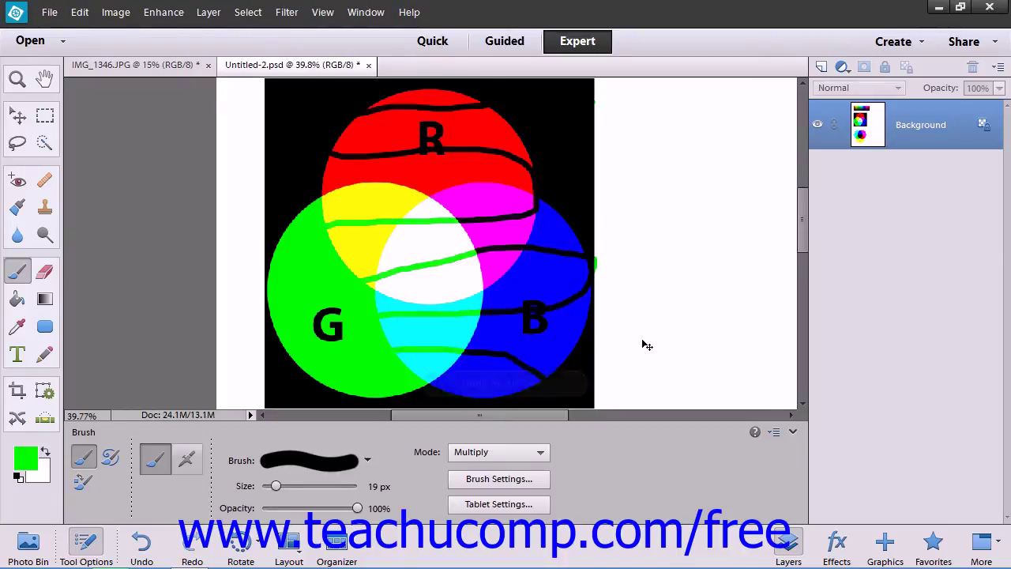
pyautogui.hotkey('ctrl', 'z')
pyautogui.hotkey('ctrl', 'z')
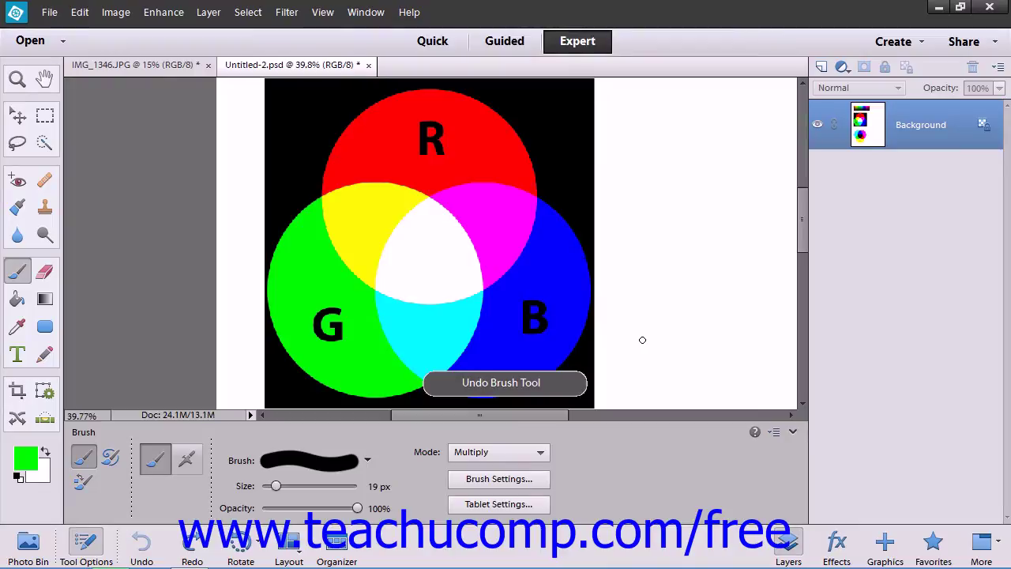
pyautogui.click(543, 453)
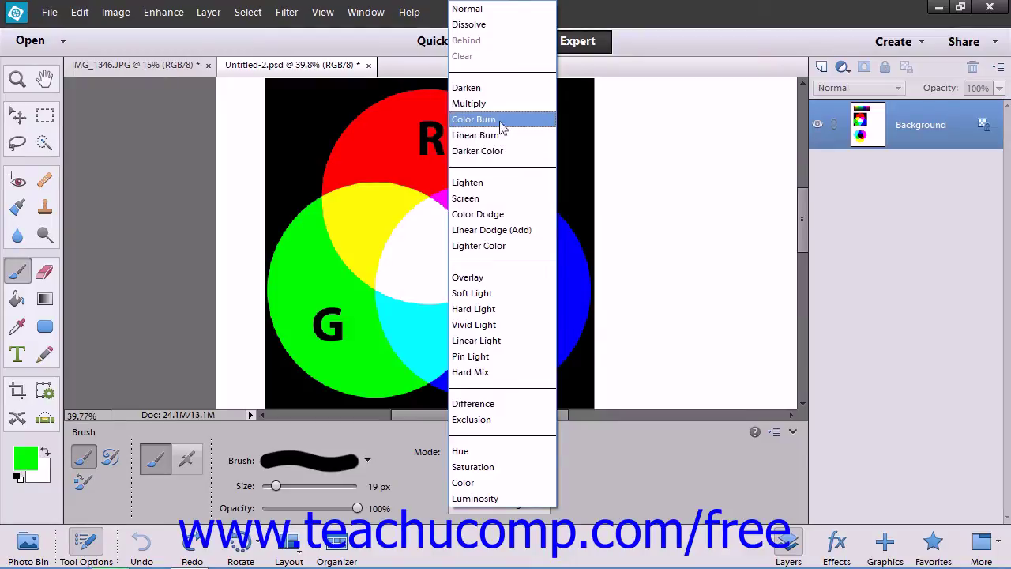
# Step: Dab green Color Burn paint on the background and blue circle, then undo it
pyautogui.click(503, 128)
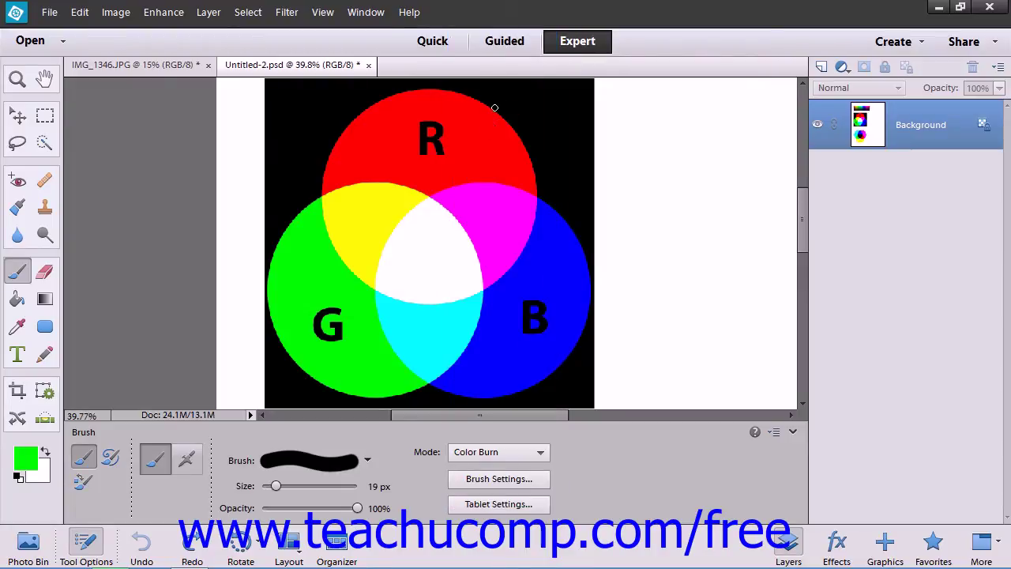
pyautogui.click(564, 106)
pyautogui.click(585, 375)
pyautogui.hotkey('ctrl', 'z')
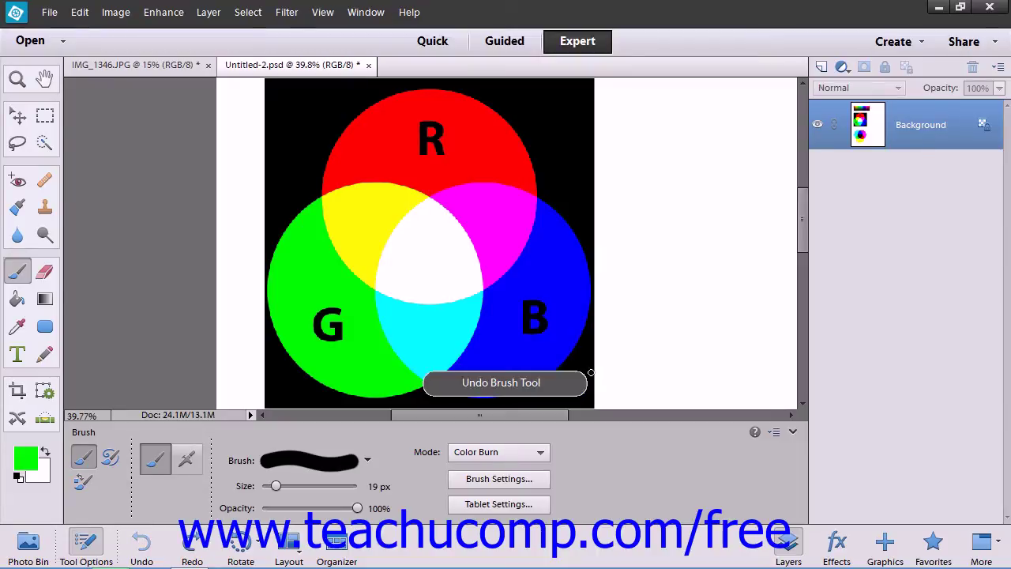
# Step: Paint a green Linear Burn stroke across the circles, then undo it
pyautogui.click(497, 452)
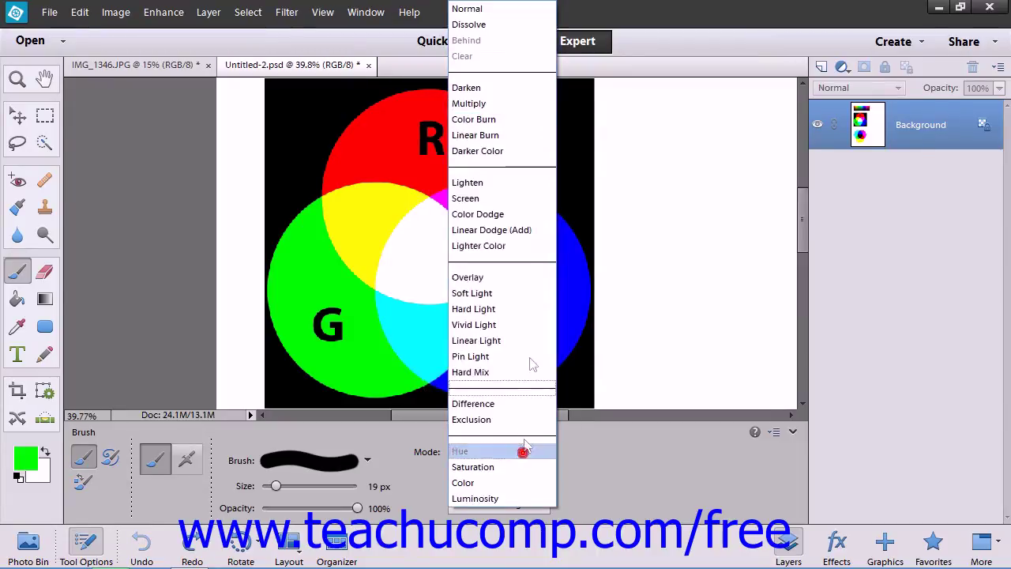
pyautogui.click(521, 142)
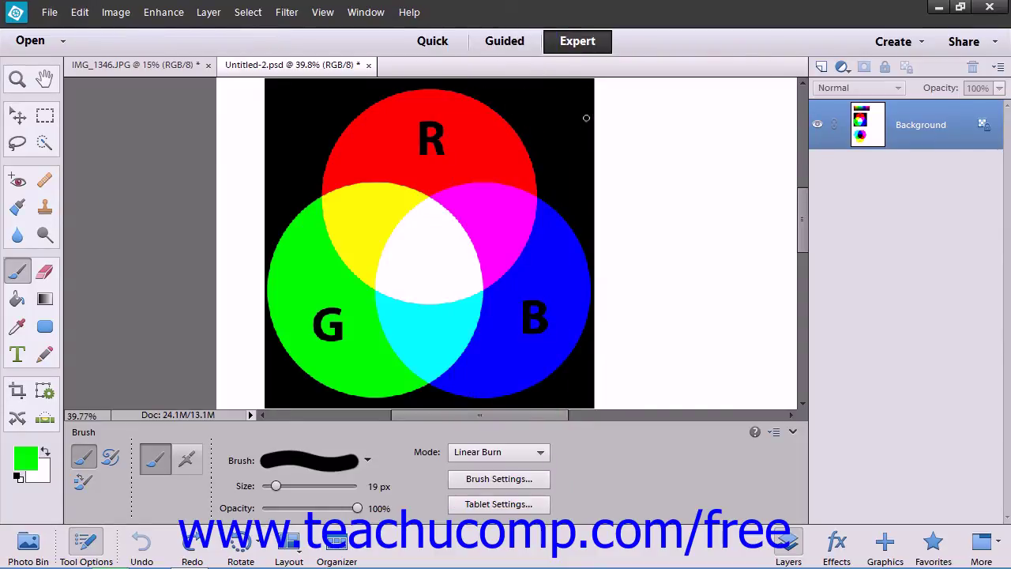
pyautogui.moveTo(602, 114)
pyautogui.mouseDown()
pyautogui.moveTo(383, 121)
pyautogui.moveTo(305, 150)
pyautogui.moveTo(572, 209)
pyautogui.moveTo(570, 248)
pyautogui.moveTo(349, 238)
pyautogui.moveTo(295, 270)
pyautogui.moveTo(538, 286)
pyautogui.moveTo(589, 333)
pyautogui.moveTo(404, 347)
pyautogui.moveTo(335, 368)
pyautogui.moveTo(579, 379)
pyautogui.mouseUp()
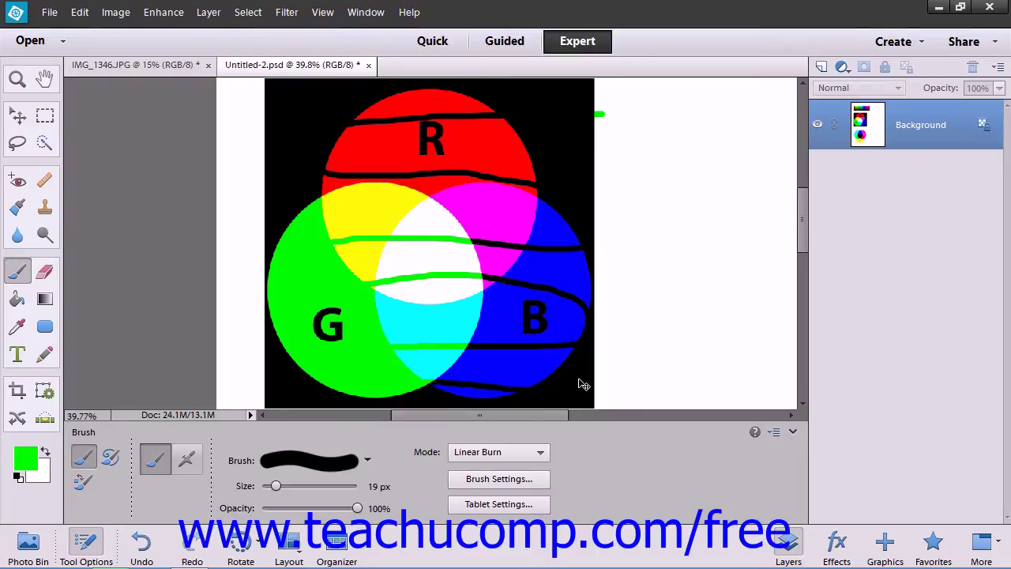
pyautogui.hotkey('ctrl', 'z')
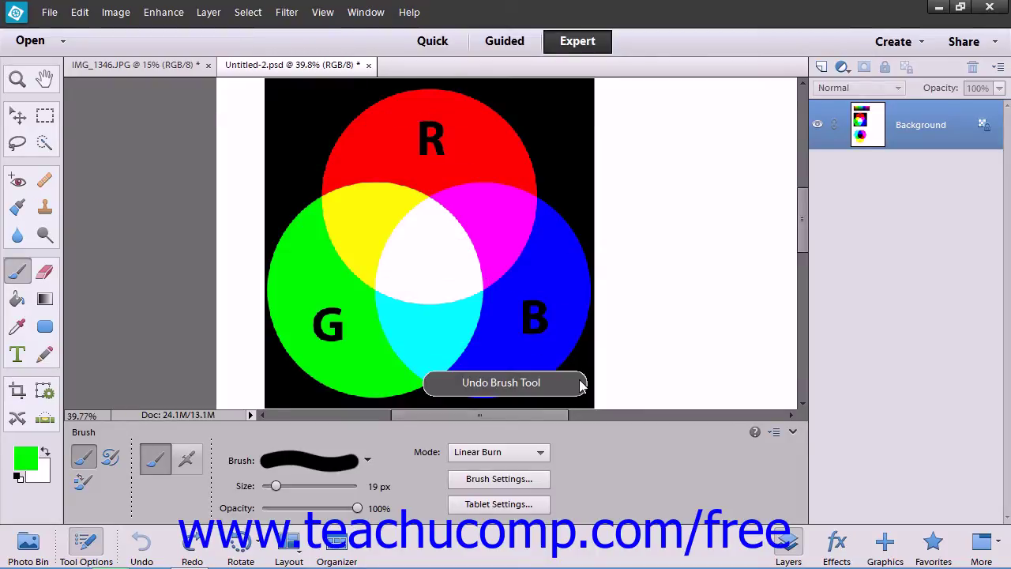
pyautogui.click(510, 452)
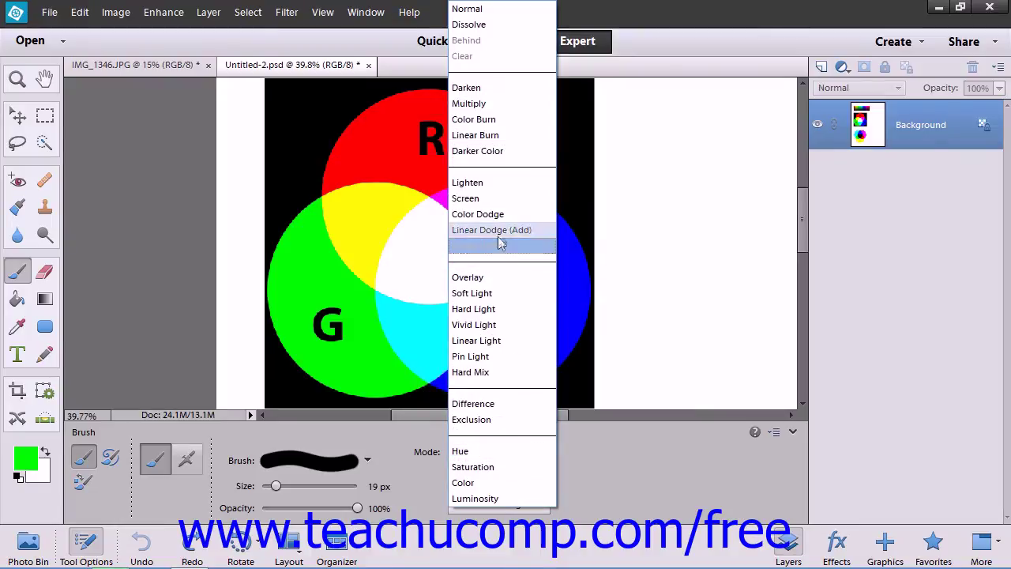
# Step: Paint several green Darker Color strokes across the yellow, white and cyan areas, then undo them
pyautogui.click(494, 151)
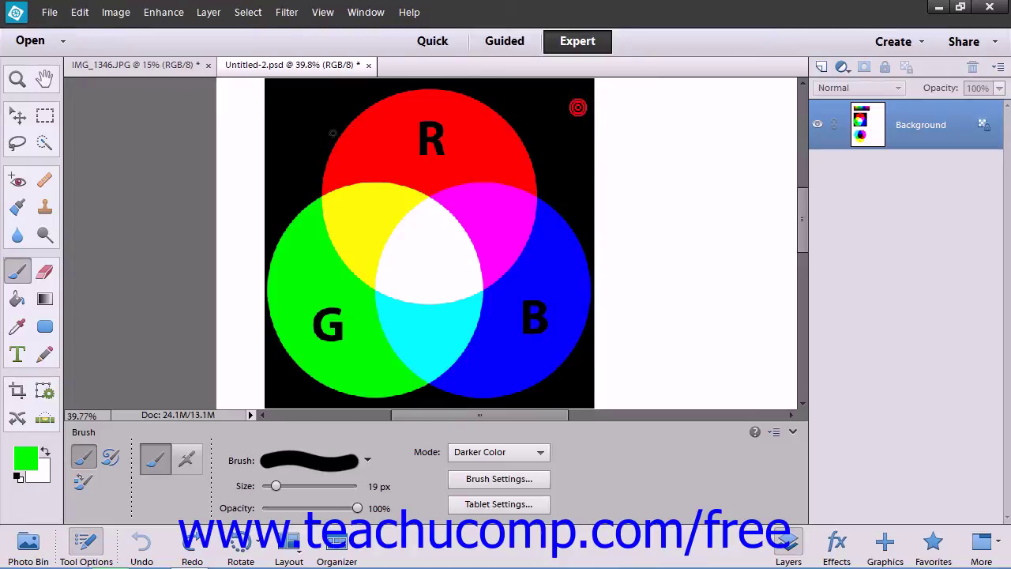
pyautogui.moveTo(469, 234)
pyautogui.mouseDown()
pyautogui.moveTo(384, 232)
pyautogui.moveTo(332, 250)
pyautogui.mouseUp()
pyautogui.moveTo(367, 283); pyautogui.dragTo(479, 262)
pyautogui.moveTo(479, 320); pyautogui.dragTo(345, 325)
pyautogui.moveTo(393, 349); pyautogui.dragTo(531, 350)
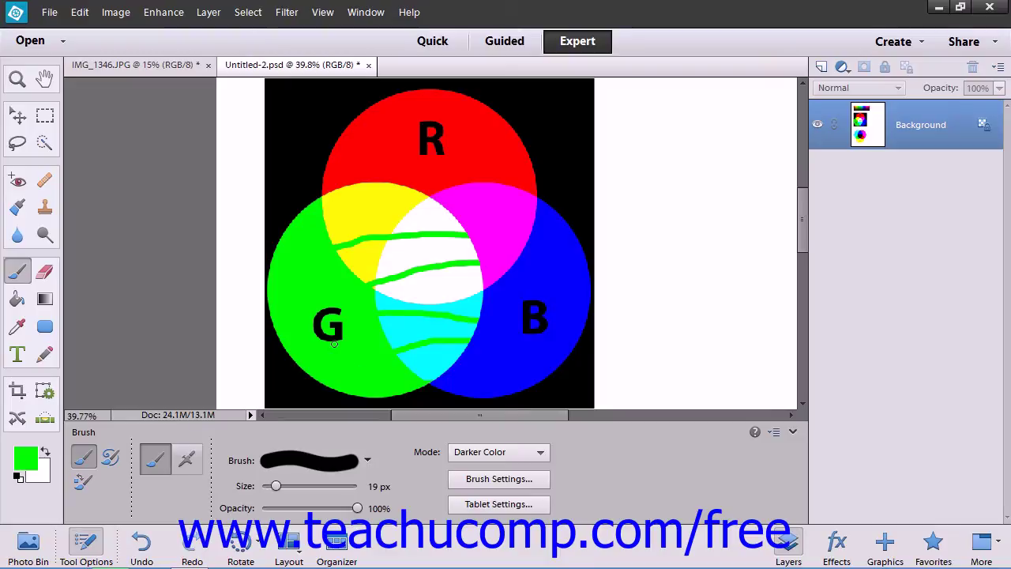
pyautogui.hotkey('ctrl', 'z')
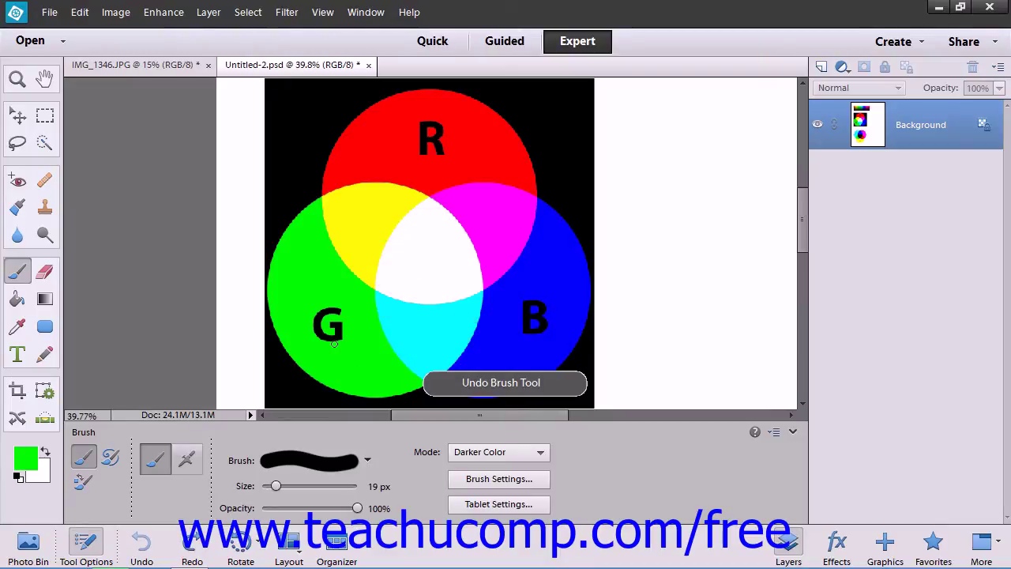
# Step: Paint green Lighten-mode loops around the circles, then undo them
pyautogui.click(490, 452)
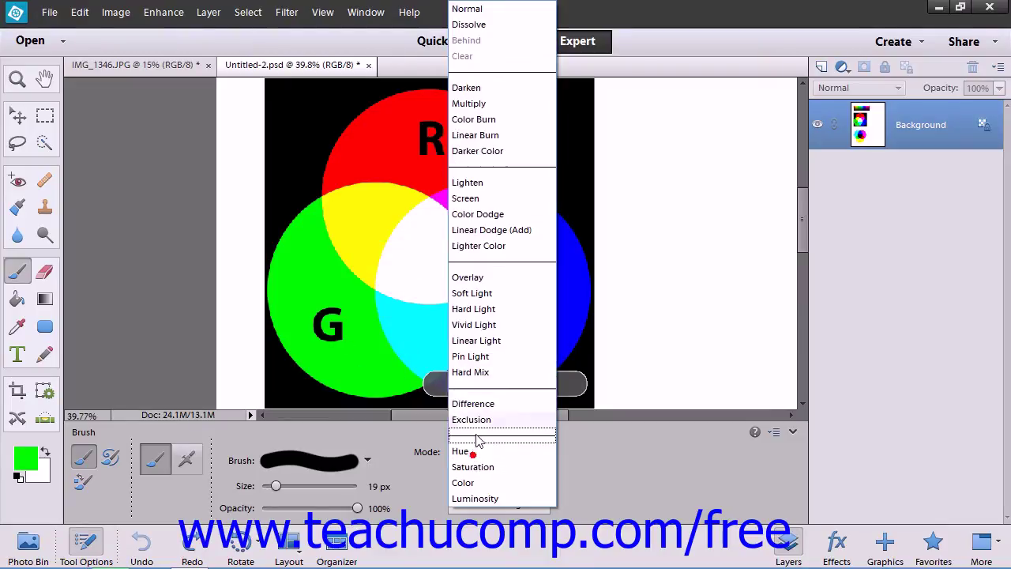
pyautogui.click(482, 182)
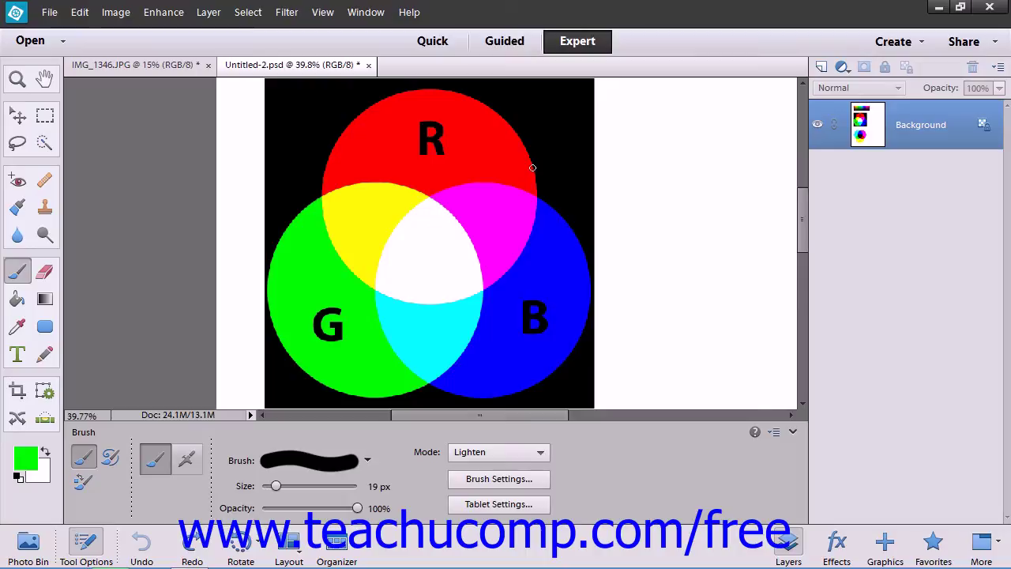
pyautogui.moveTo(593, 121)
pyautogui.mouseDown()
pyautogui.moveTo(327, 138)
pyautogui.moveTo(437, 162)
pyautogui.moveTo(539, 209)
pyautogui.moveTo(247, 219)
pyautogui.moveTo(543, 261)
pyautogui.moveTo(479, 324)
pyautogui.moveTo(251, 316)
pyautogui.moveTo(477, 352)
pyautogui.moveTo(588, 391)
pyautogui.moveTo(439, 376)
pyautogui.moveTo(268, 399)
pyautogui.moveTo(269, 364)
pyautogui.mouseUp()
pyautogui.moveTo(501, 279)
pyautogui.mouseDown()
pyautogui.moveTo(511, 122)
pyautogui.moveTo(310, 173)
pyautogui.moveTo(299, 202)
pyautogui.mouseUp()
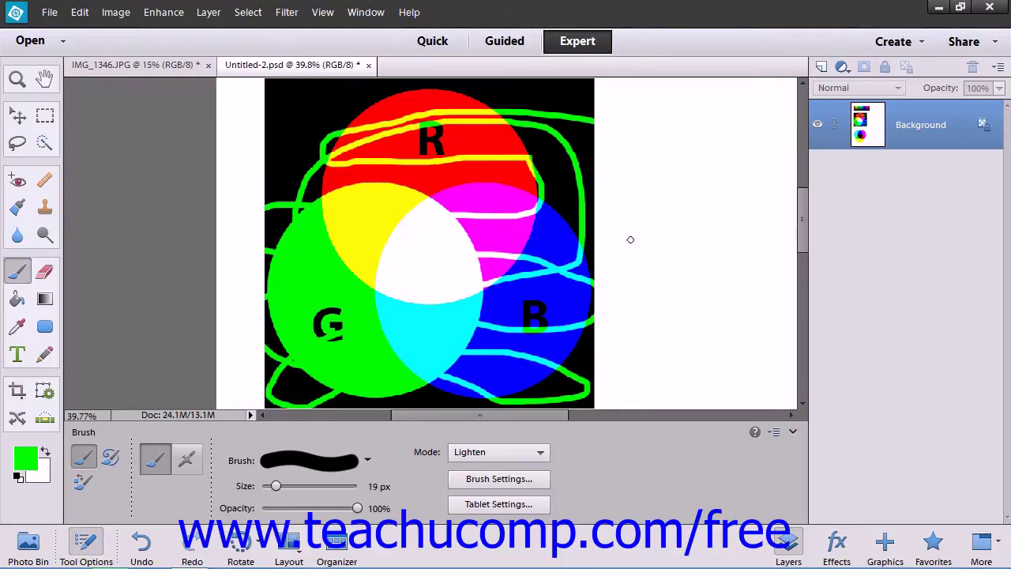
pyautogui.hotkey('ctrl', 'z')
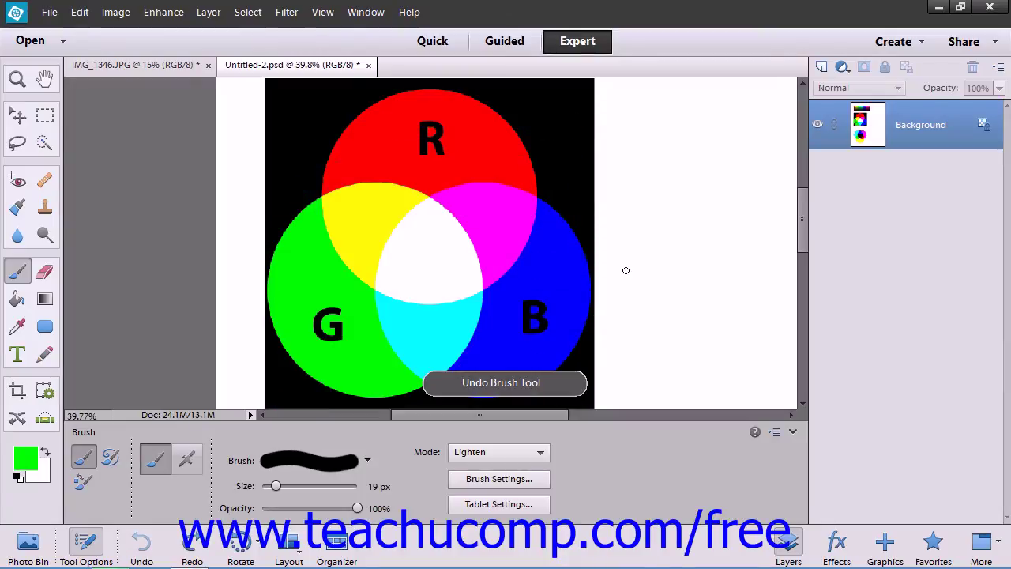
pyautogui.click(506, 449)
# Step: Paint a looping green Screen-mode stroke across the circles, then undo it
pyautogui.click(474, 198)
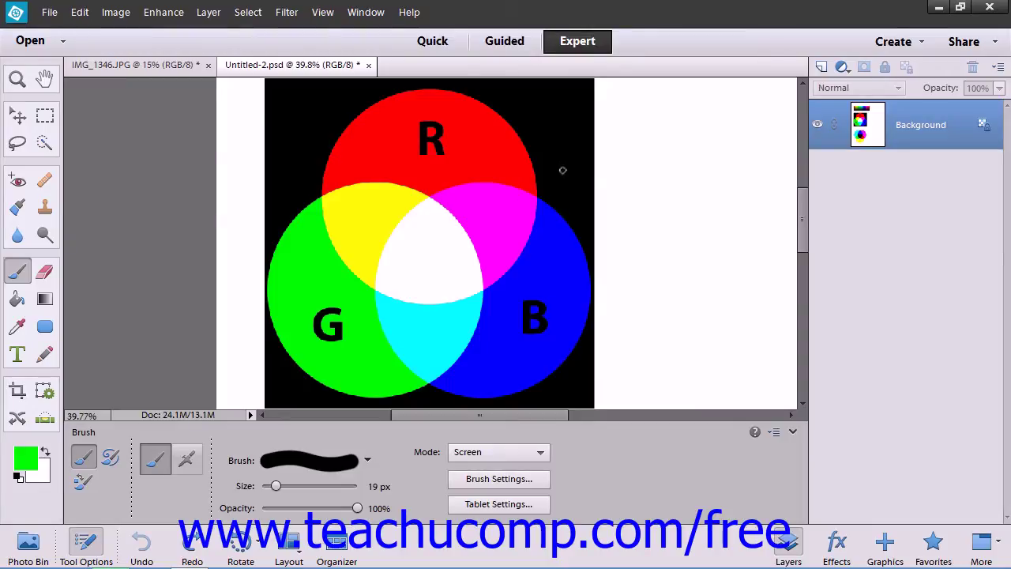
pyautogui.moveTo(598, 119)
pyautogui.mouseDown()
pyautogui.moveTo(540, 103)
pyautogui.moveTo(273, 124)
pyautogui.moveTo(283, 160)
pyautogui.moveTo(456, 153)
pyautogui.moveTo(605, 206)
pyautogui.moveTo(570, 249)
pyautogui.moveTo(366, 210)
pyautogui.moveTo(302, 211)
pyautogui.moveTo(285, 285)
pyautogui.moveTo(555, 282)
pyautogui.moveTo(584, 338)
pyautogui.moveTo(306, 318)
pyautogui.moveTo(304, 372)
pyautogui.moveTo(484, 350)
pyautogui.moveTo(578, 390)
pyautogui.moveTo(504, 400)
pyautogui.moveTo(339, 374)
pyautogui.moveTo(308, 395)
pyautogui.mouseUp()
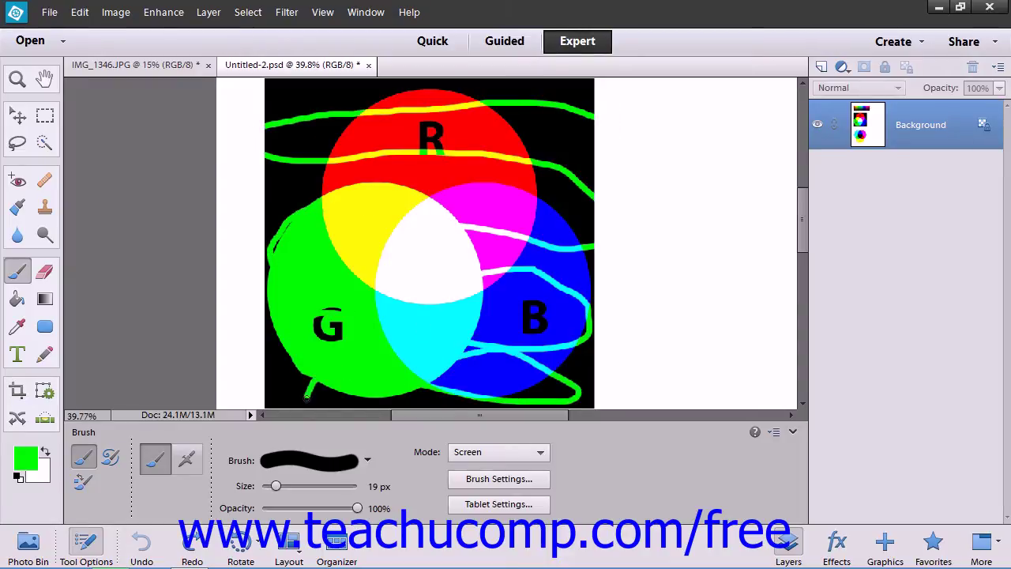
pyautogui.hotkey('ctrl', 'z')
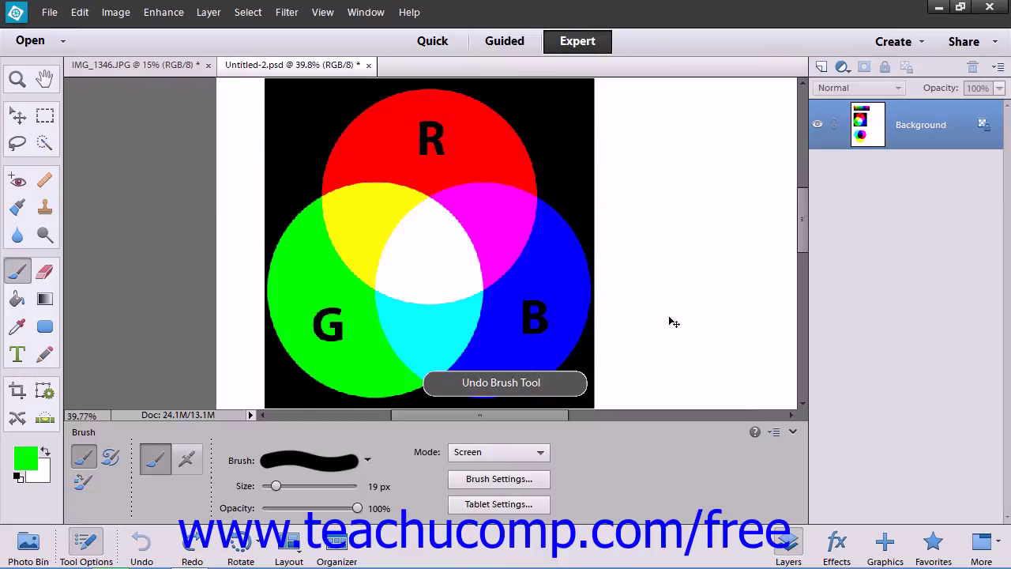
# Step: Dab green Color Dodge paint on the black top-right corner, then undo it
pyautogui.click(483, 452)
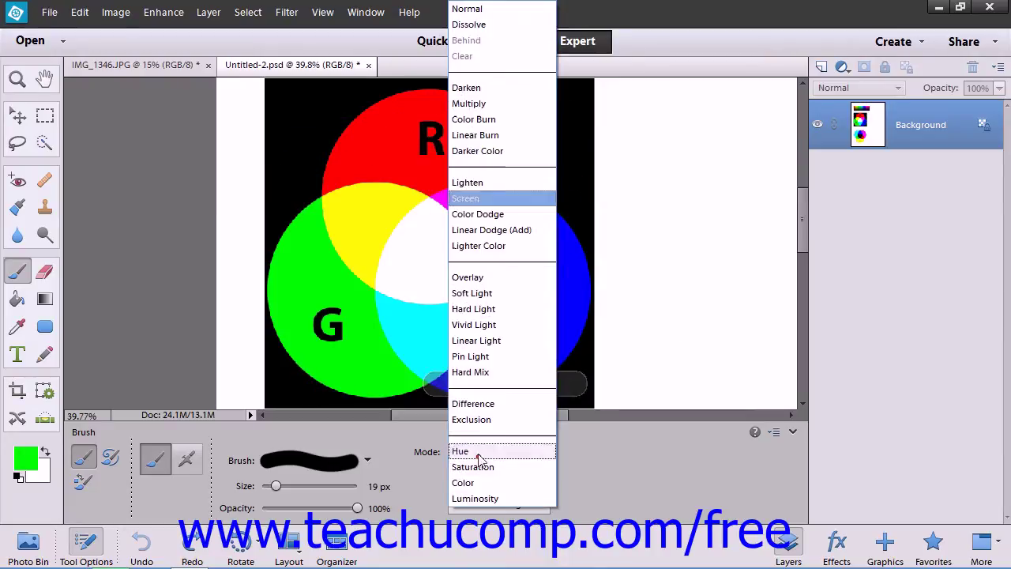
pyautogui.click(482, 215)
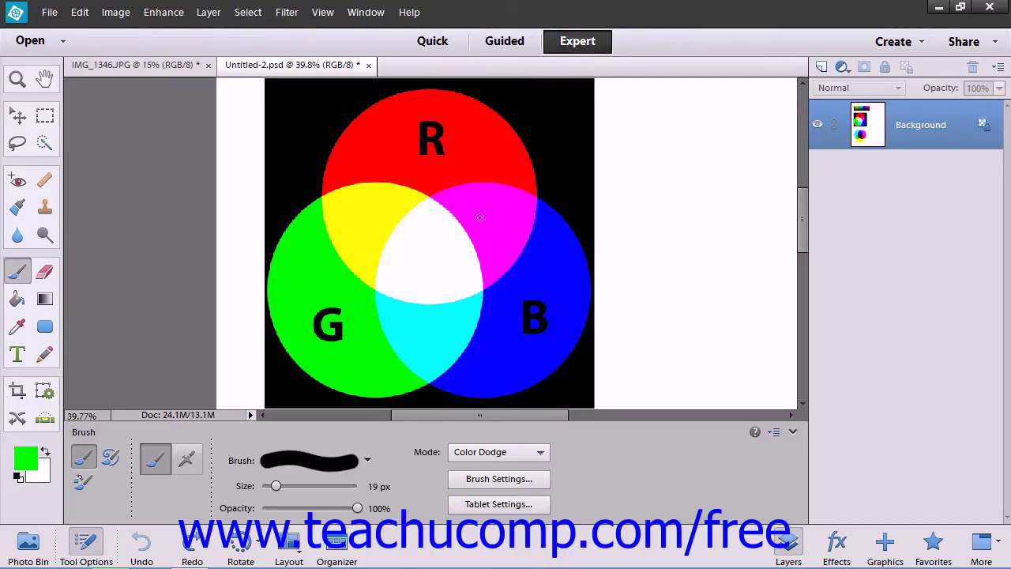
pyautogui.click(578, 105)
pyautogui.hotkey('ctrl', 'z')
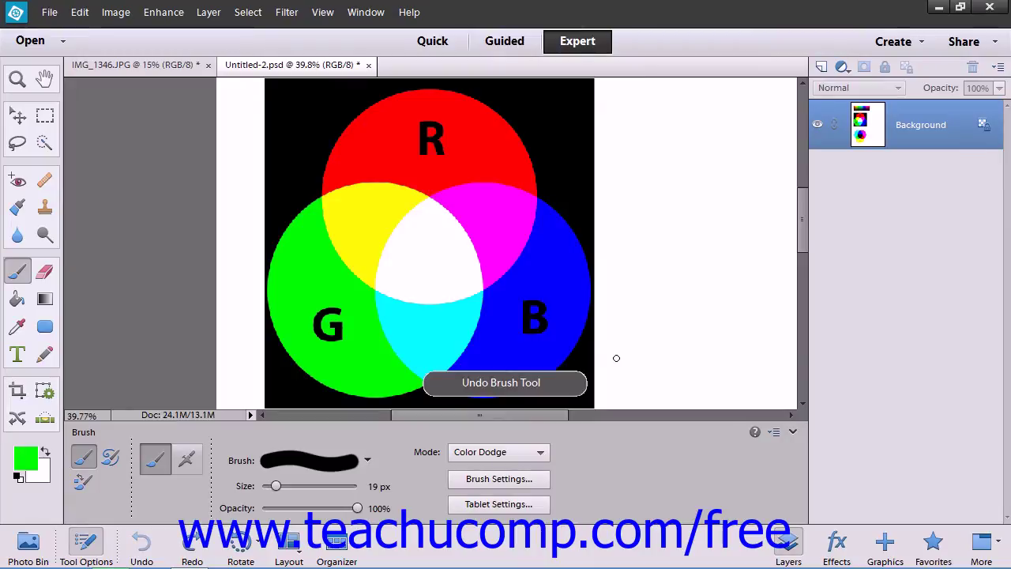
pyautogui.click(537, 452)
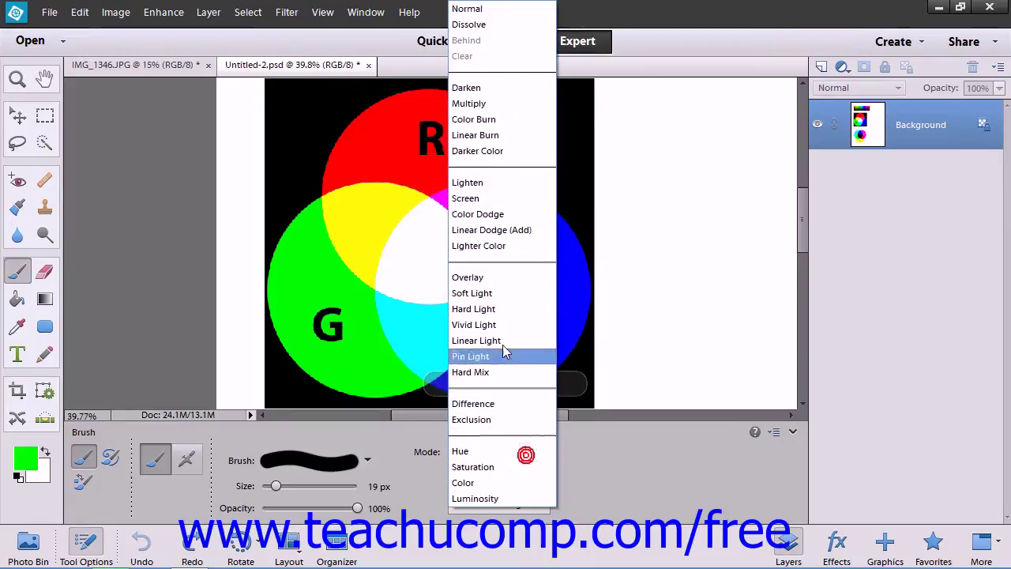
# Step: Paint a green Linear Dodge (Add) zigzag across the red and blue circles, then undo it
pyautogui.click(499, 230)
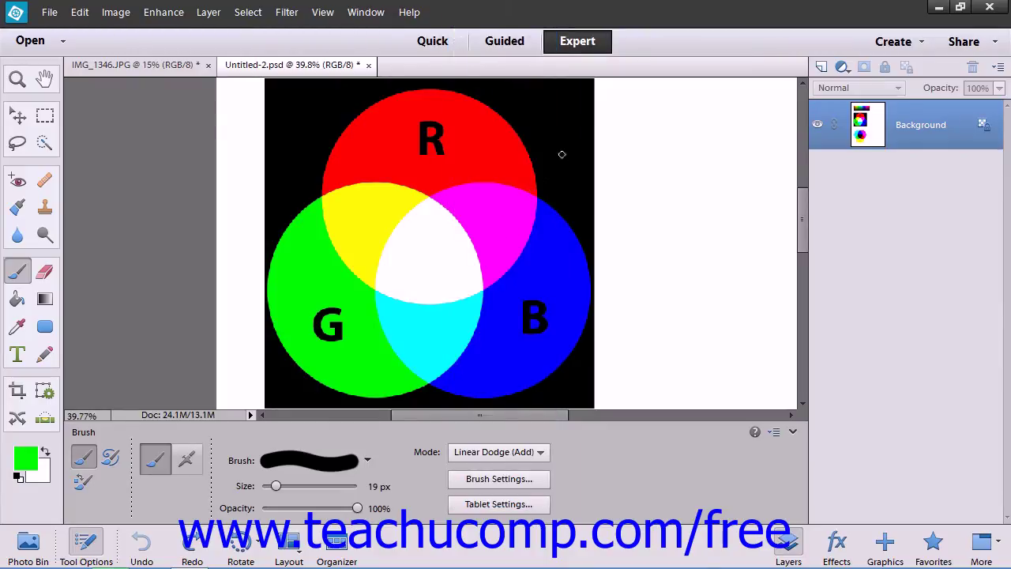
pyautogui.moveTo(614, 140)
pyautogui.mouseDown()
pyautogui.moveTo(285, 168)
pyautogui.moveTo(591, 164)
pyautogui.moveTo(356, 241)
pyautogui.mouseUp()
pyautogui.moveTo(421, 285)
pyautogui.mouseDown()
pyautogui.moveTo(606, 278)
pyautogui.moveTo(557, 313)
pyautogui.moveTo(364, 319)
pyautogui.moveTo(310, 330)
pyautogui.moveTo(393, 358)
pyautogui.moveTo(474, 350)
pyautogui.moveTo(553, 368)
pyautogui.moveTo(379, 375)
pyautogui.moveTo(307, 392)
pyautogui.moveTo(359, 399)
pyautogui.moveTo(547, 386)
pyautogui.mouseUp()
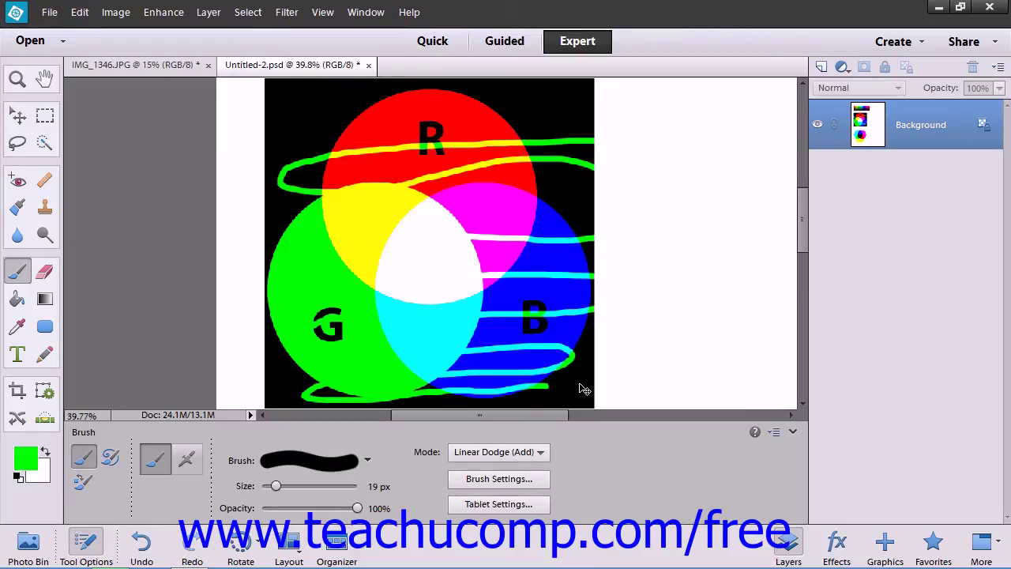
pyautogui.hotkey('ctrl', 'z')
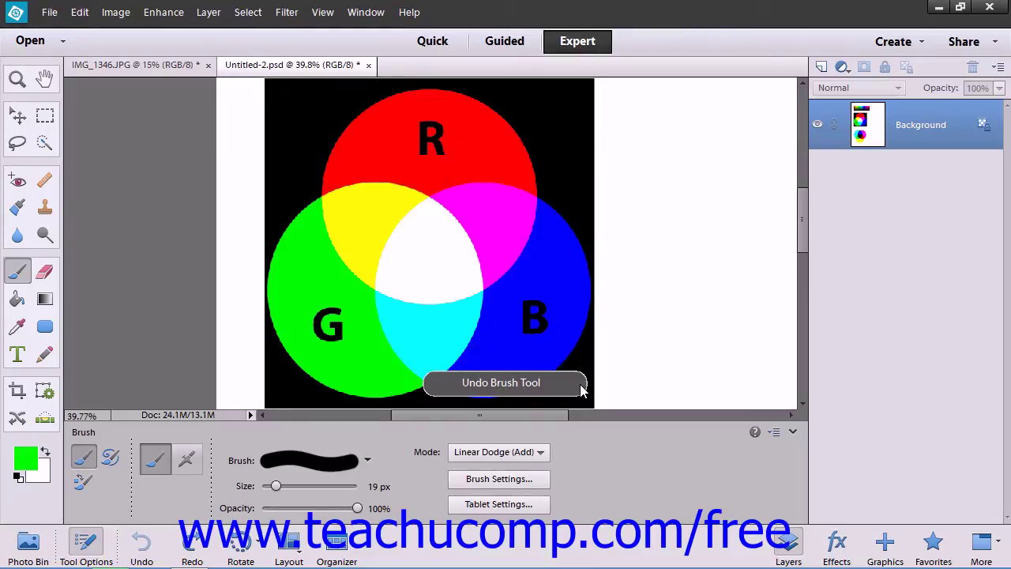
# Step: Paint five green Lighter Color lines across the image, then undo them
pyautogui.click(472, 452)
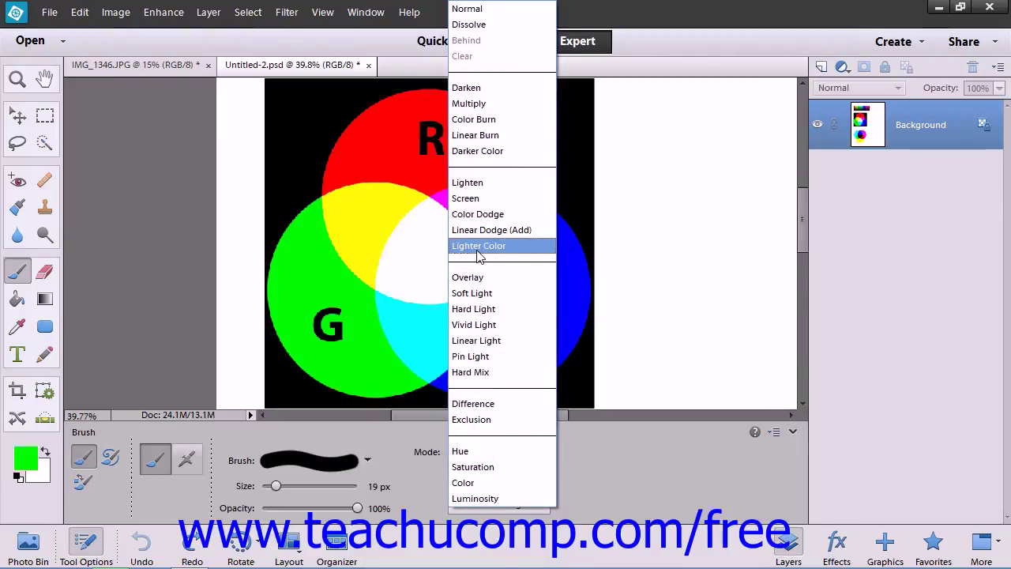
pyautogui.click(478, 248)
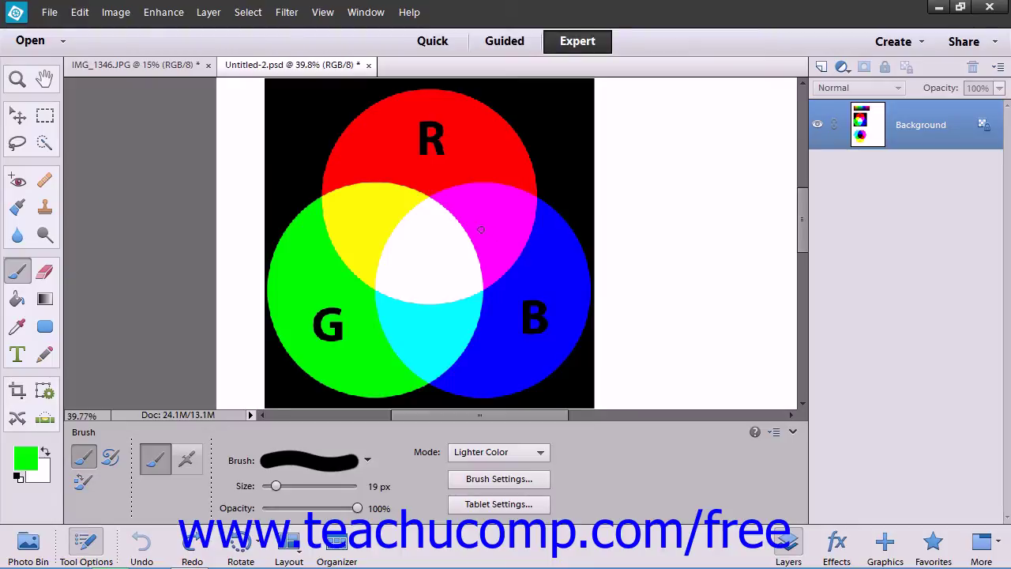
pyautogui.moveTo(605, 115); pyautogui.dragTo(259, 111)
pyautogui.moveTo(255, 153); pyautogui.dragTo(600, 190)
pyautogui.moveTo(617, 247); pyautogui.dragTo(263, 228)
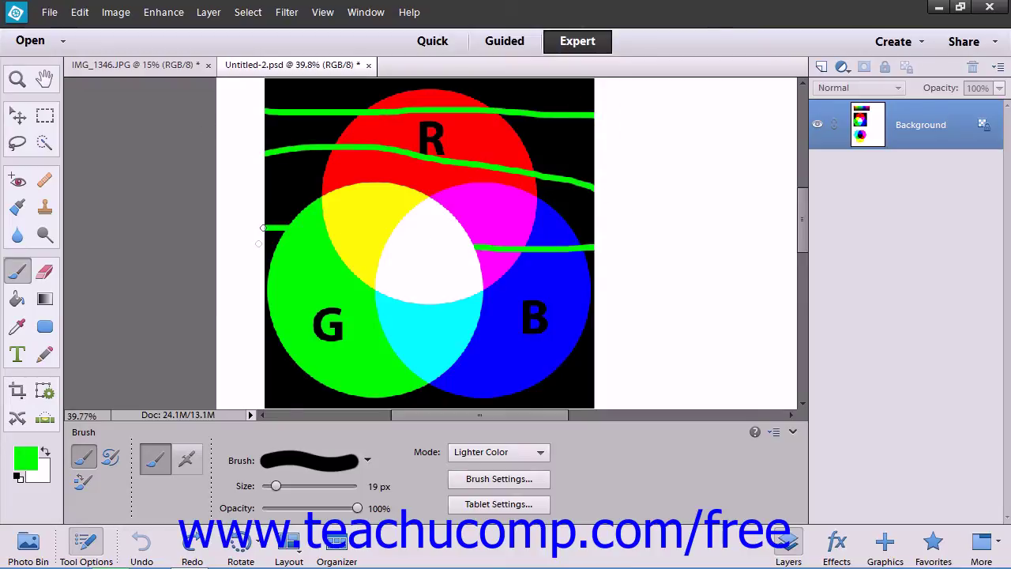
pyautogui.moveTo(474, 282)
pyautogui.mouseDown()
pyautogui.moveTo(560, 332)
pyautogui.moveTo(460, 357)
pyautogui.mouseUp()
pyautogui.moveTo(277, 338); pyautogui.dragTo(588, 384)
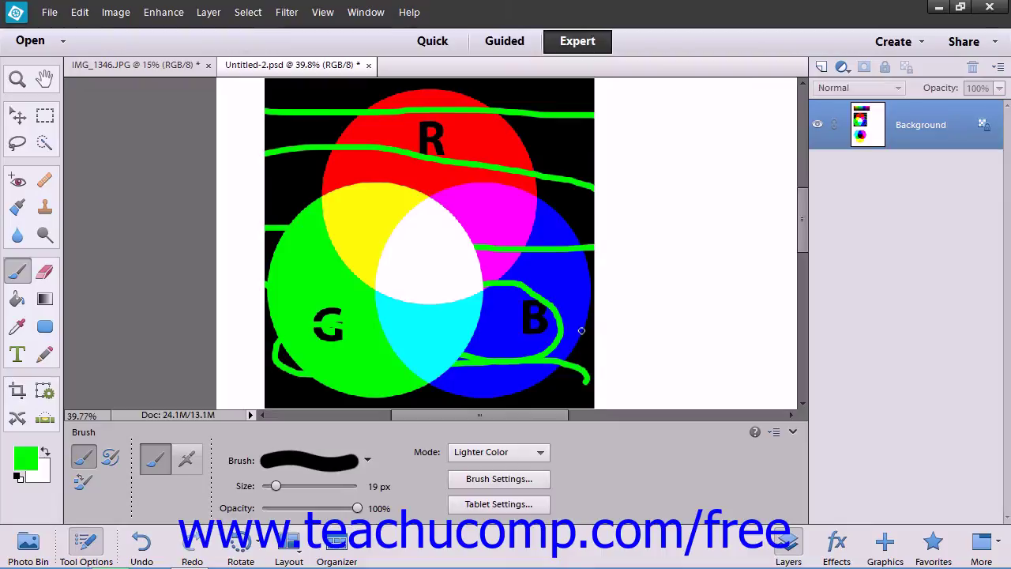
pyautogui.hotkey('ctrl', 'z')
pyautogui.hotkey('ctrl', 'z')
pyautogui.hotkey('ctrl', 'z')
pyautogui.hotkey('ctrl', 'z')
pyautogui.hotkey('ctrl', 'z')
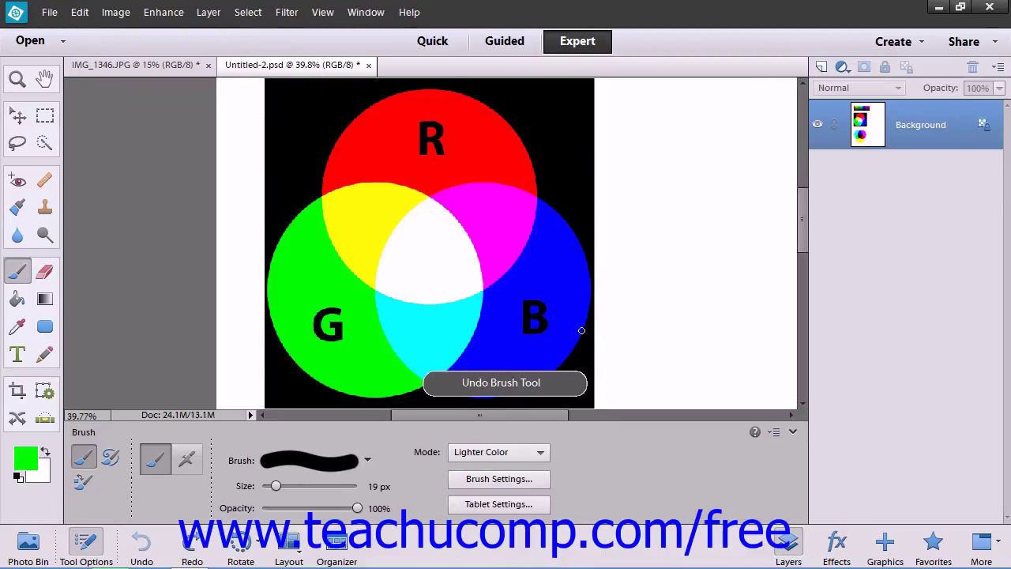
# Step: Paint a green Overlay-mode stroke over the circles, then undo it
pyautogui.click(492, 452)
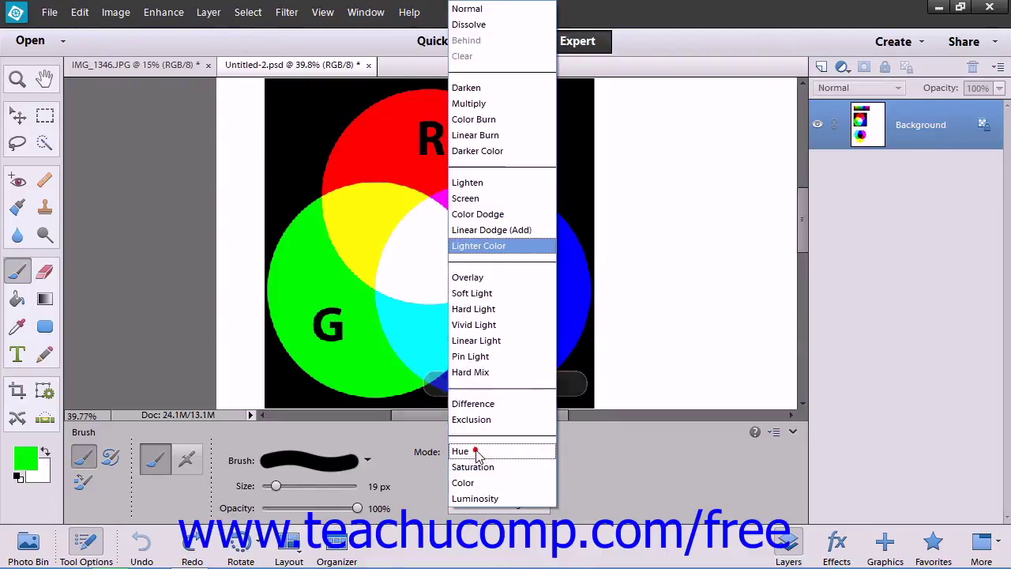
pyautogui.click(483, 281)
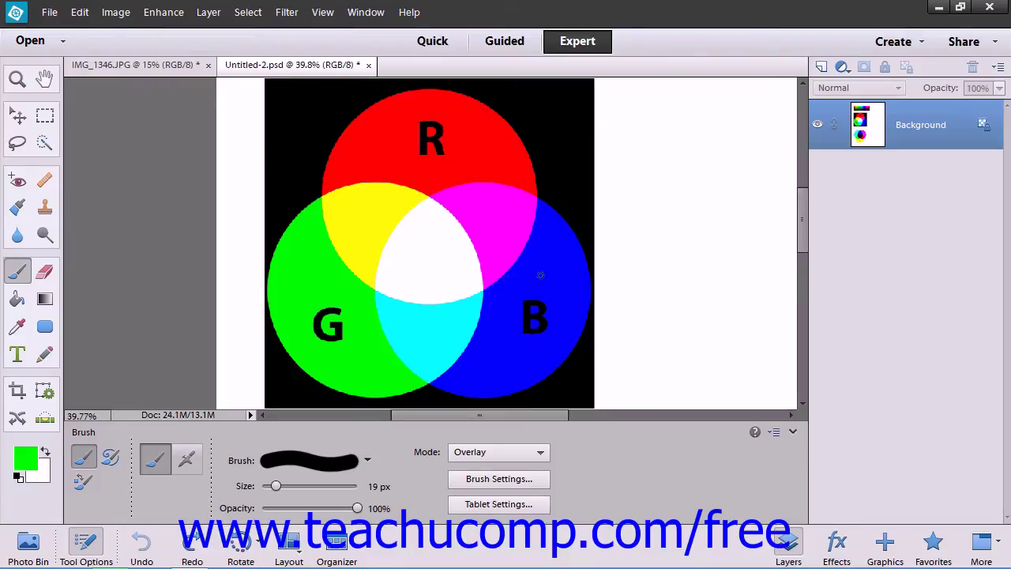
pyautogui.moveTo(584, 402); pyautogui.dragTo(581, 382)
pyautogui.hotkey('ctrl', 'z')
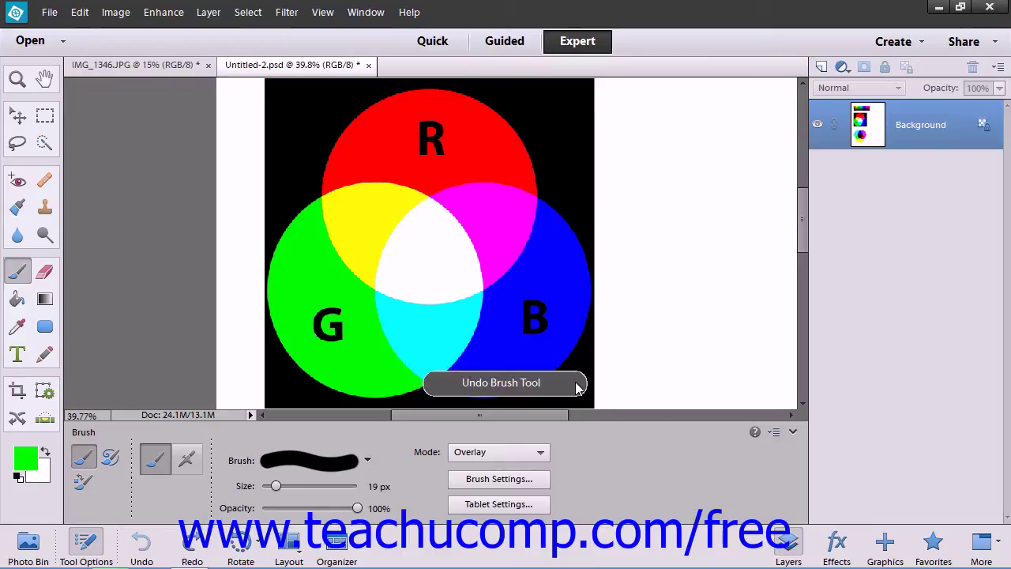
# Step: Paint a green Soft Light stroke near the blue circle, then undo it
pyautogui.click(462, 456)
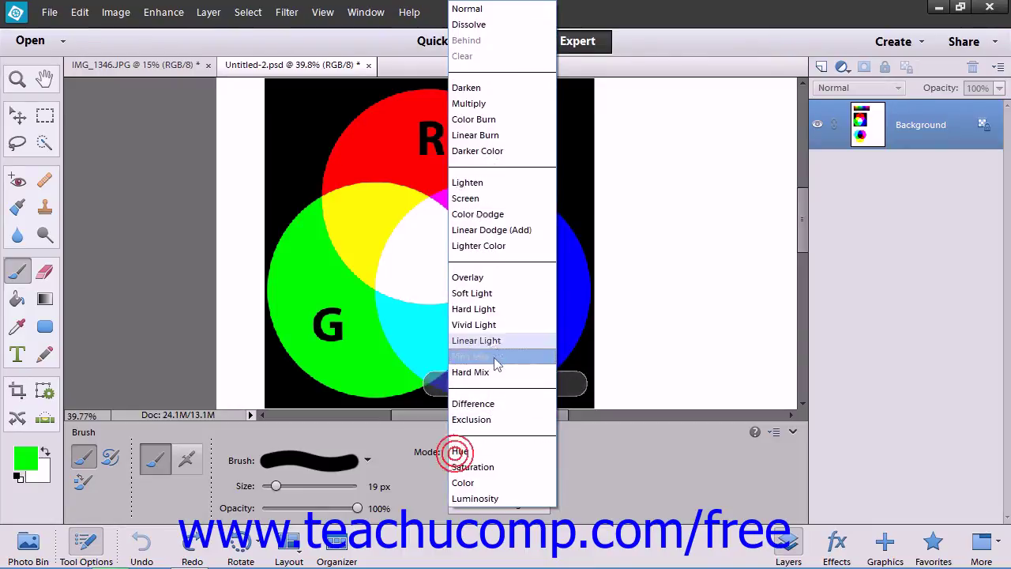
pyautogui.click(485, 301)
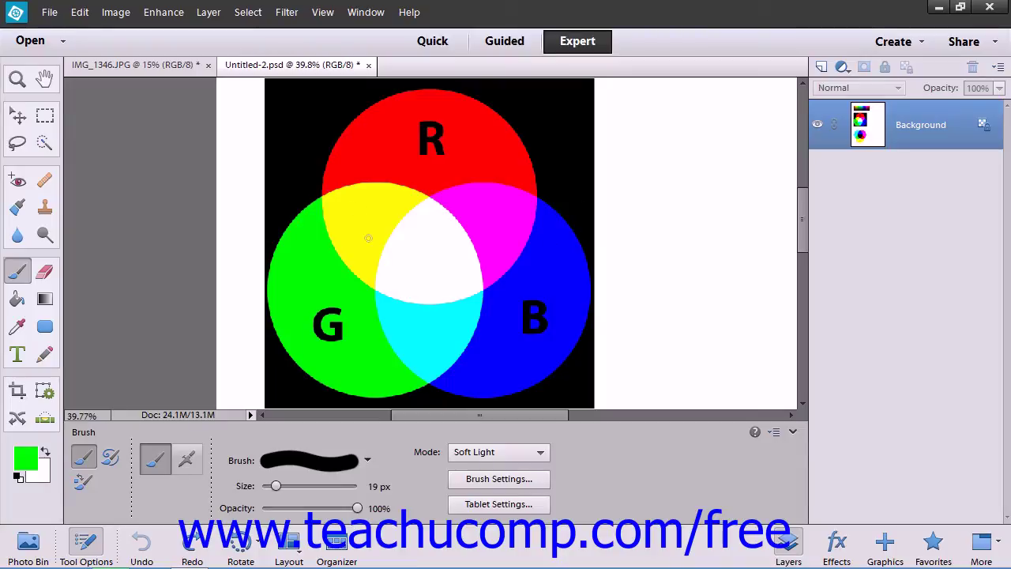
pyautogui.moveTo(556, 369); pyautogui.dragTo(596, 365)
pyautogui.hotkey('ctrl', 'z')
# Step: Paint a green Hard Light stroke across the R circle, then undo it
pyautogui.click(483, 452)
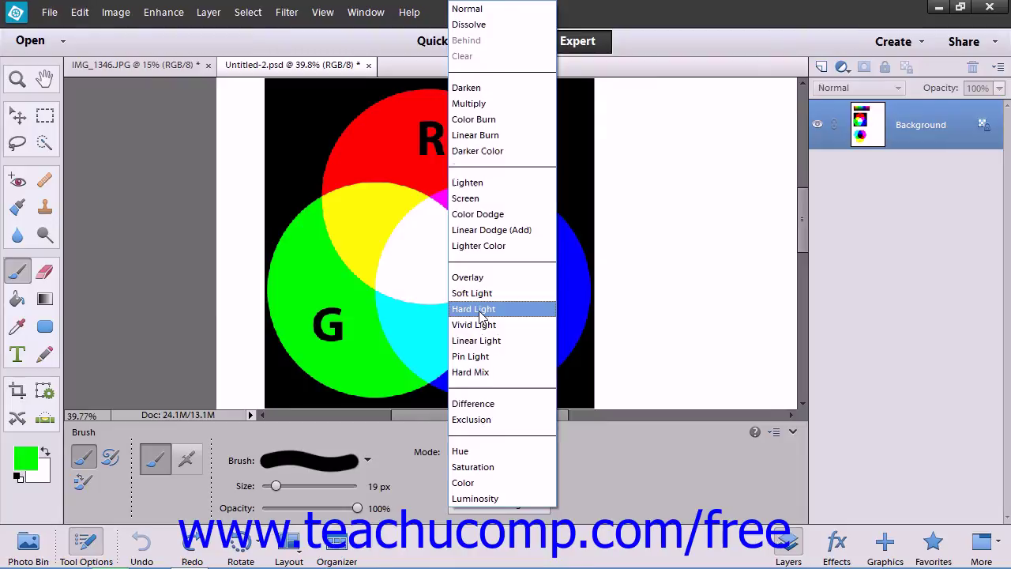
pyautogui.click(479, 310)
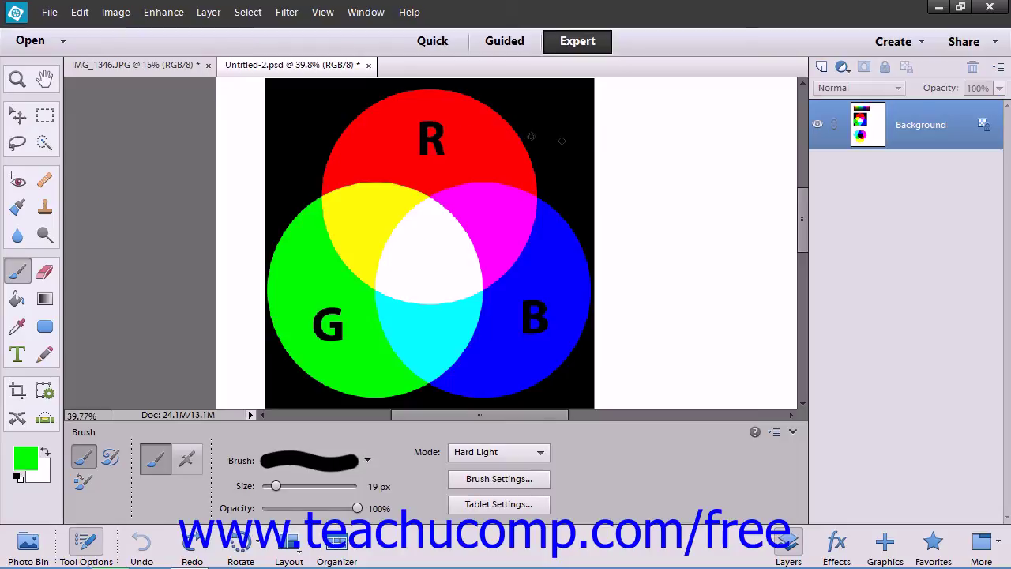
pyautogui.moveTo(602, 114)
pyautogui.mouseDown()
pyautogui.moveTo(271, 158)
pyautogui.moveTo(561, 172)
pyautogui.moveTo(349, 242)
pyautogui.moveTo(277, 280)
pyautogui.moveTo(490, 282)
pyautogui.moveTo(585, 319)
pyautogui.moveTo(330, 325)
pyautogui.moveTo(288, 343)
pyautogui.moveTo(577, 370)
pyautogui.moveTo(542, 404)
pyautogui.moveTo(268, 399)
pyautogui.mouseUp()
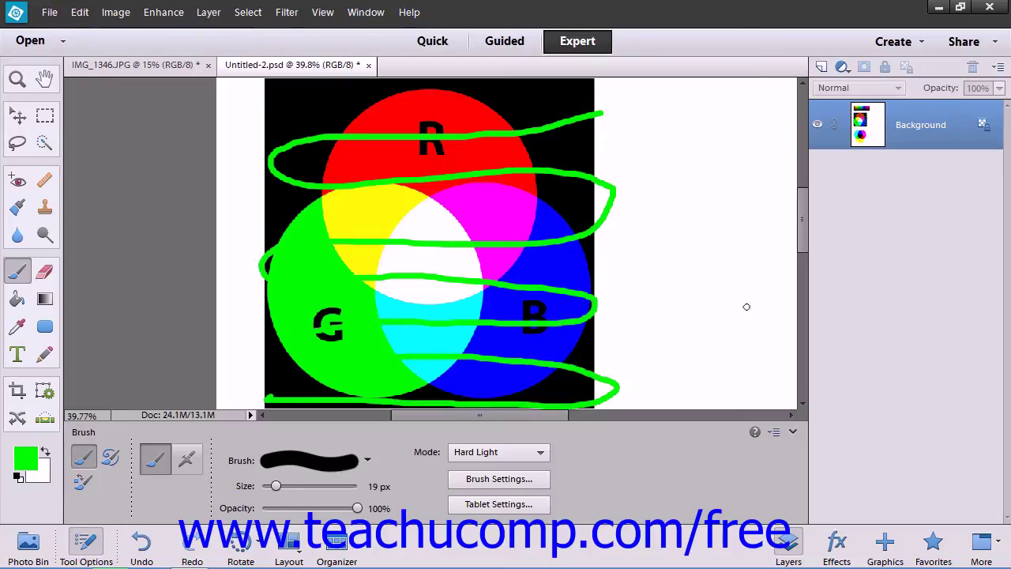
pyautogui.hotkey('ctrl', 'z')
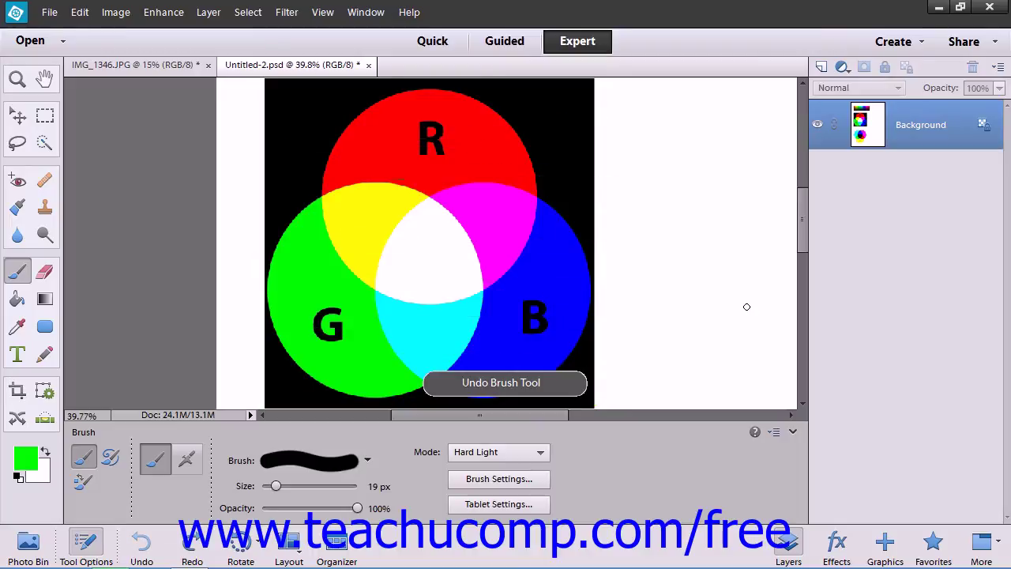
# Step: Paint a green Vivid Light zigzag across the red and yellow areas, then undo it
pyautogui.click(528, 452)
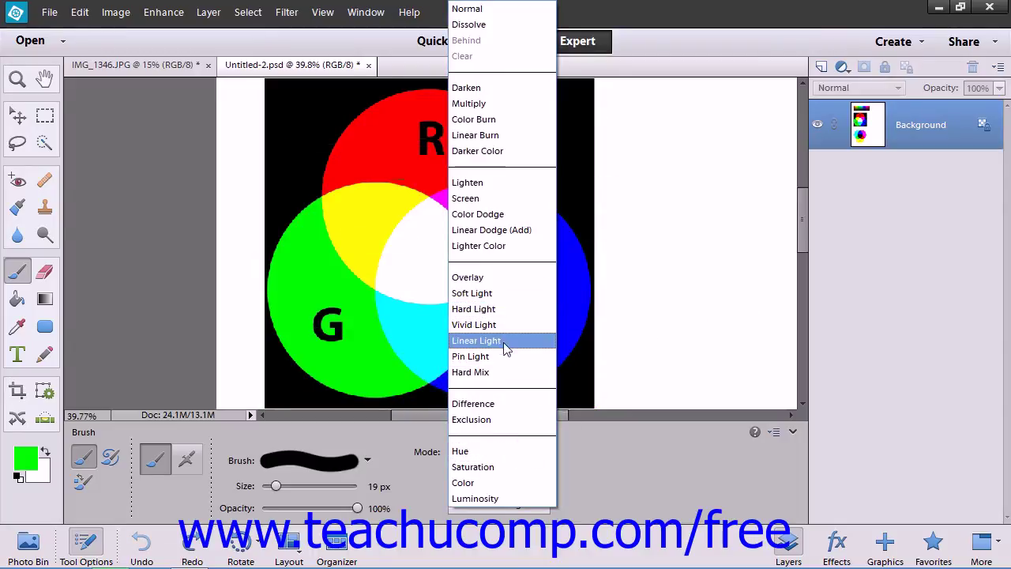
pyautogui.click(483, 327)
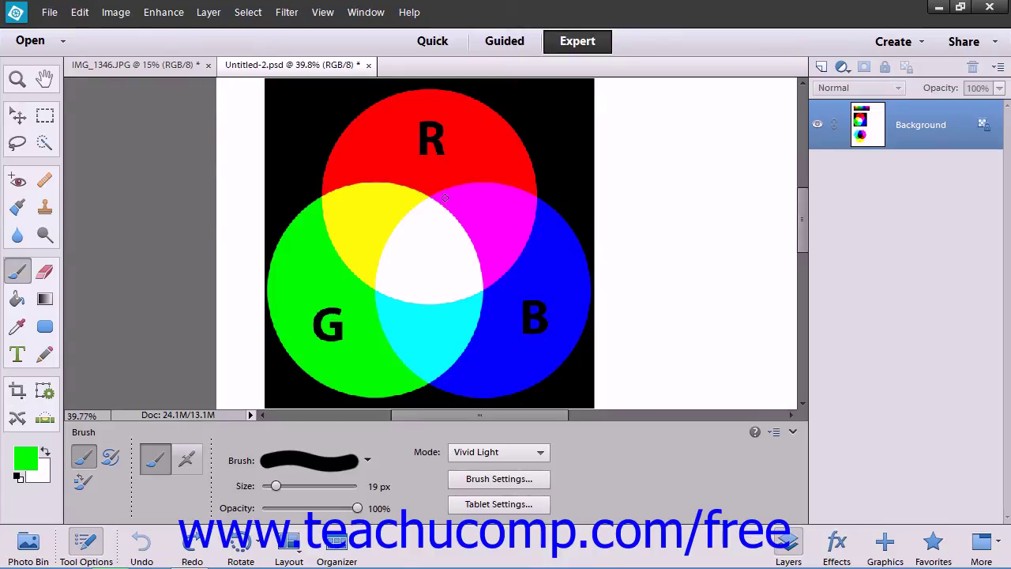
pyautogui.moveTo(577, 117)
pyautogui.mouseDown()
pyautogui.moveTo(397, 122)
pyautogui.moveTo(273, 150)
pyautogui.moveTo(512, 186)
pyautogui.moveTo(561, 233)
pyautogui.moveTo(335, 217)
pyautogui.moveTo(268, 223)
pyautogui.moveTo(354, 246)
pyautogui.moveTo(567, 247)
pyautogui.moveTo(576, 296)
pyautogui.moveTo(431, 277)
pyautogui.moveTo(309, 287)
pyautogui.moveTo(255, 323)
pyautogui.moveTo(615, 323)
pyautogui.moveTo(490, 369)
pyautogui.moveTo(323, 373)
pyautogui.moveTo(240, 392)
pyautogui.moveTo(605, 400)
pyautogui.mouseUp()
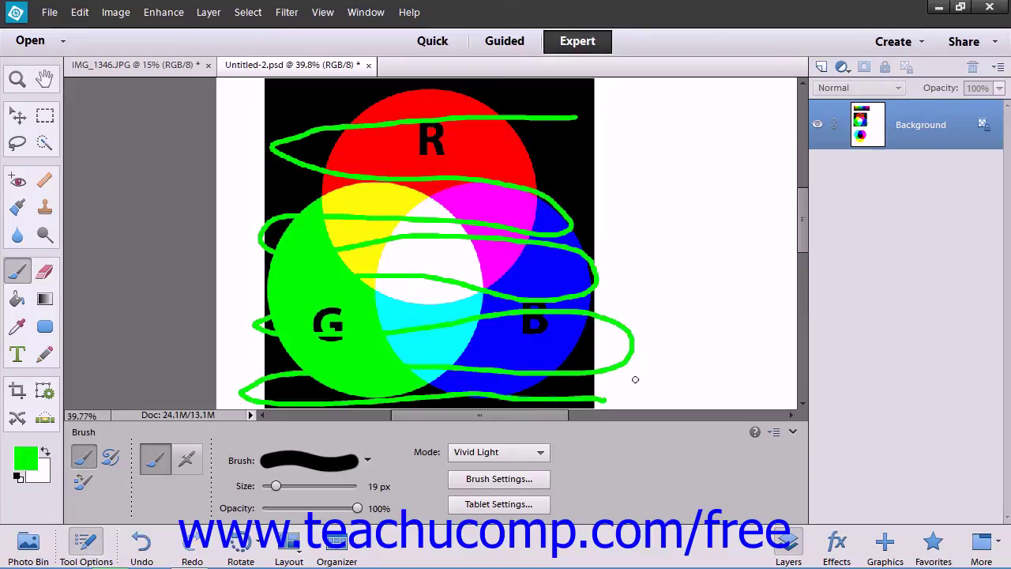
pyautogui.hotkey('ctrl', 'z')
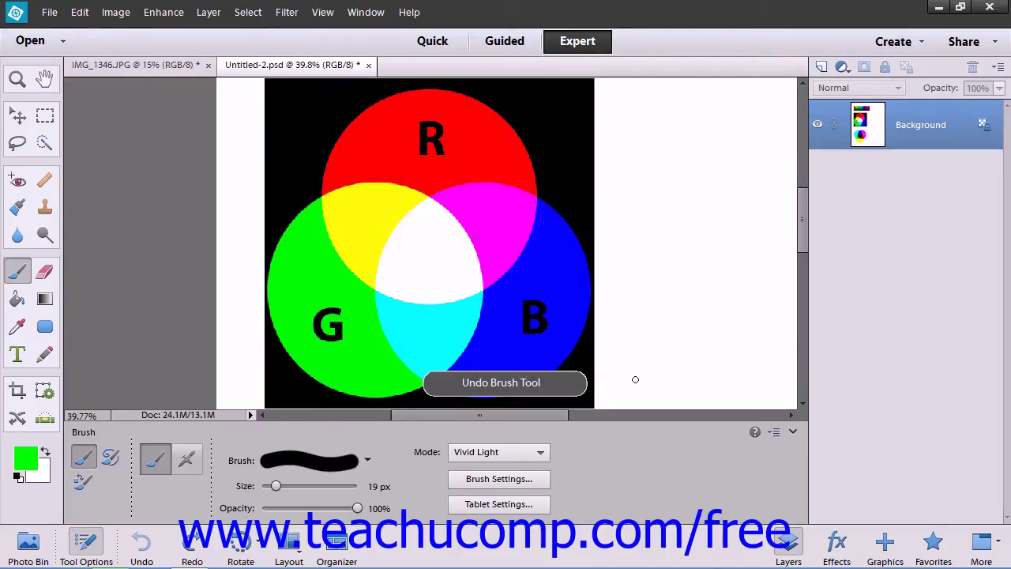
# Step: Switch the brush to Linear Light, paint a zig-zag green stroke, and undo it
pyautogui.click(540, 452)
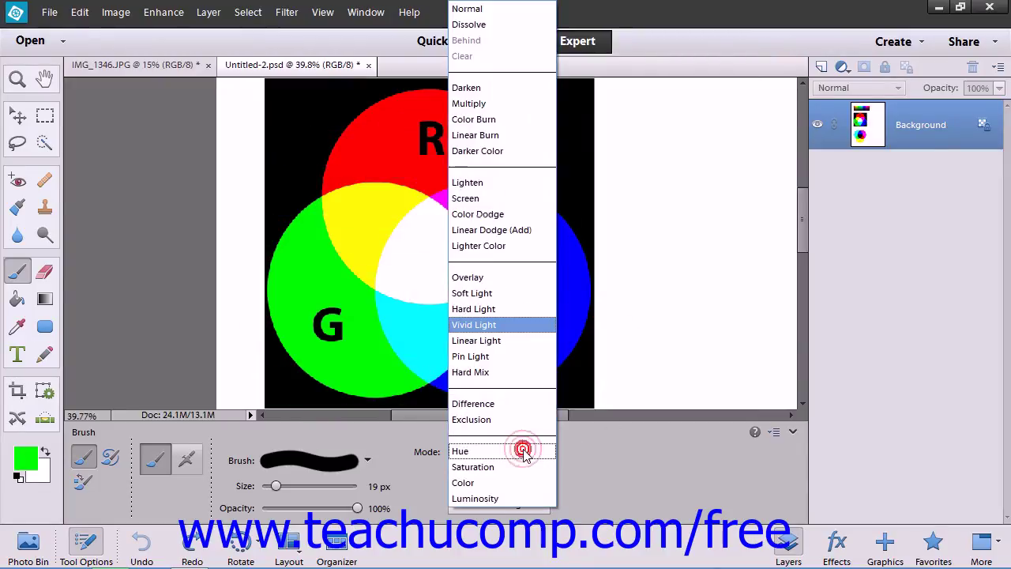
pyautogui.click(490, 340)
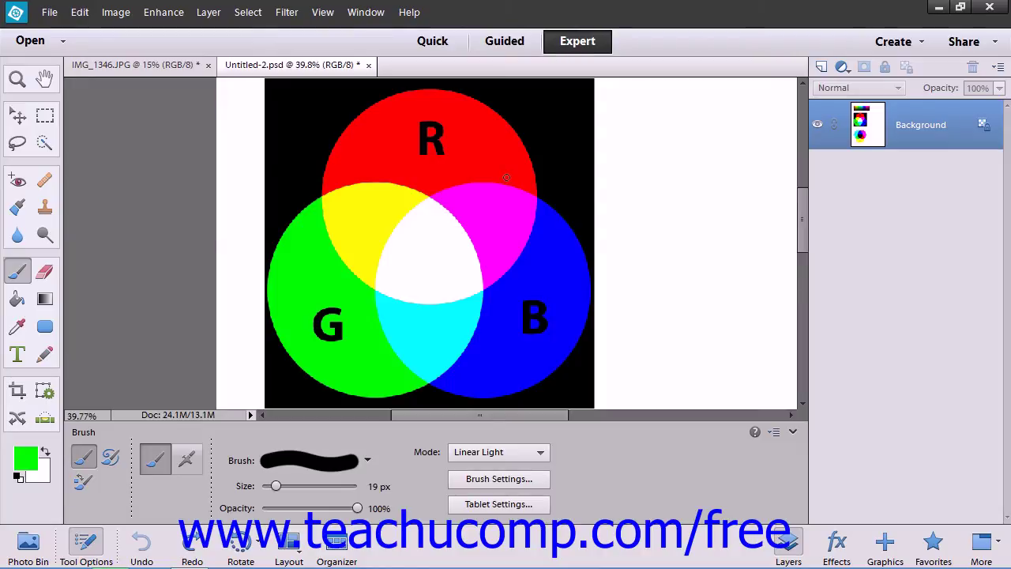
pyautogui.moveTo(598, 113)
pyautogui.mouseDown()
pyautogui.moveTo(306, 139)
pyautogui.moveTo(246, 163)
pyautogui.mouseUp()
pyautogui.moveTo(624, 218)
pyautogui.mouseDown()
pyautogui.moveTo(576, 235)
pyautogui.moveTo(363, 215)
pyautogui.moveTo(257, 230)
pyautogui.moveTo(397, 259)
pyautogui.moveTo(656, 283)
pyautogui.moveTo(262, 312)
pyautogui.moveTo(322, 347)
pyautogui.moveTo(625, 328)
pyautogui.moveTo(456, 374)
pyautogui.moveTo(269, 387)
pyautogui.mouseUp()
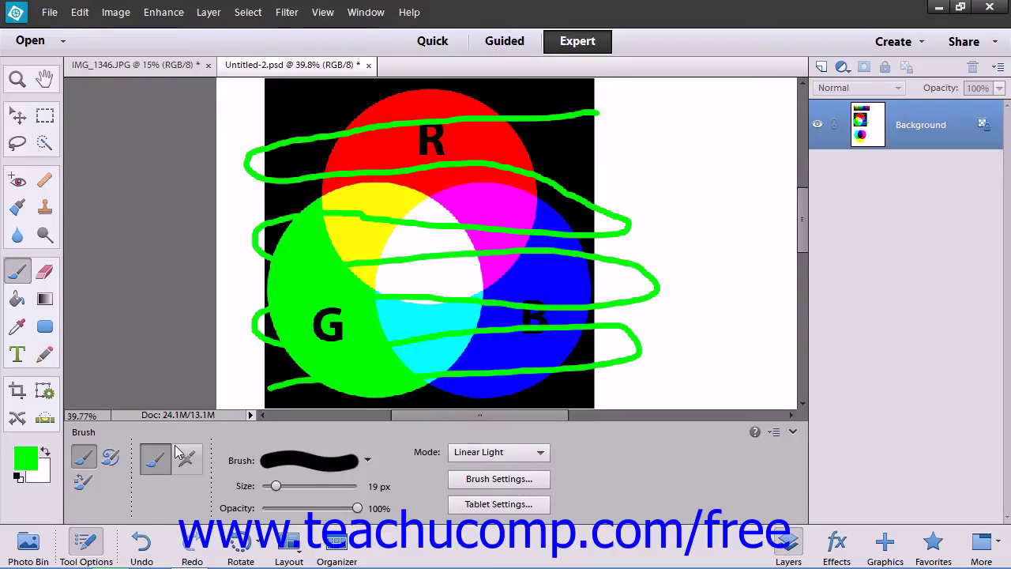
pyautogui.hotkey('ctrl', 'z')
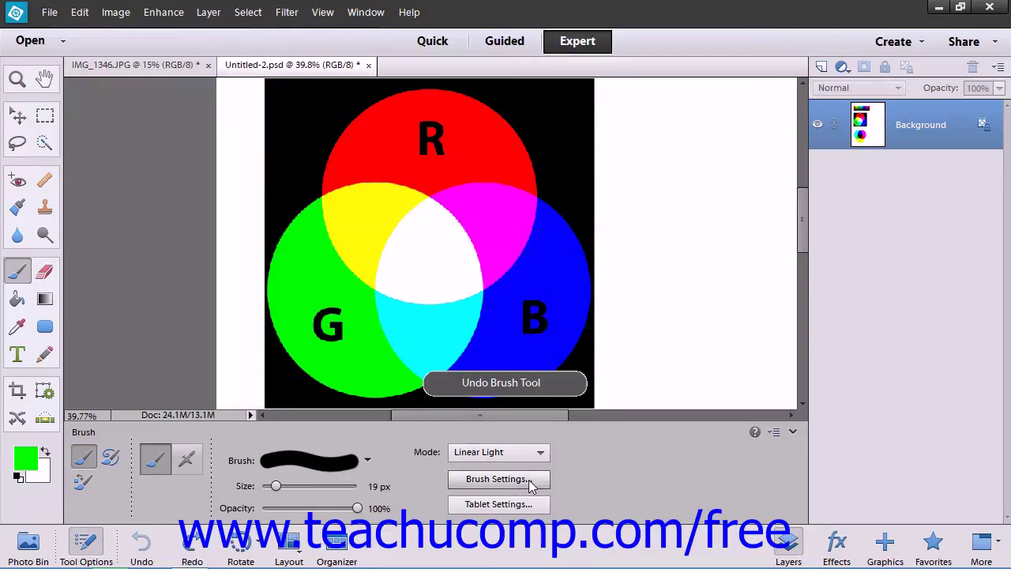
# Step: Switch the brush to Pin Light, paint a looping green stroke, and undo it
pyautogui.click(513, 452)
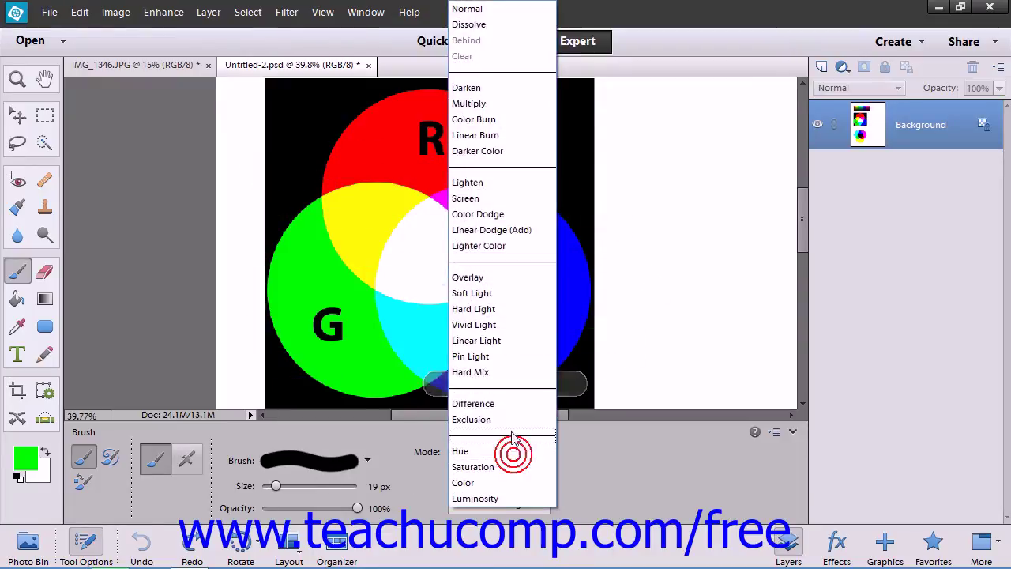
pyautogui.click(501, 356)
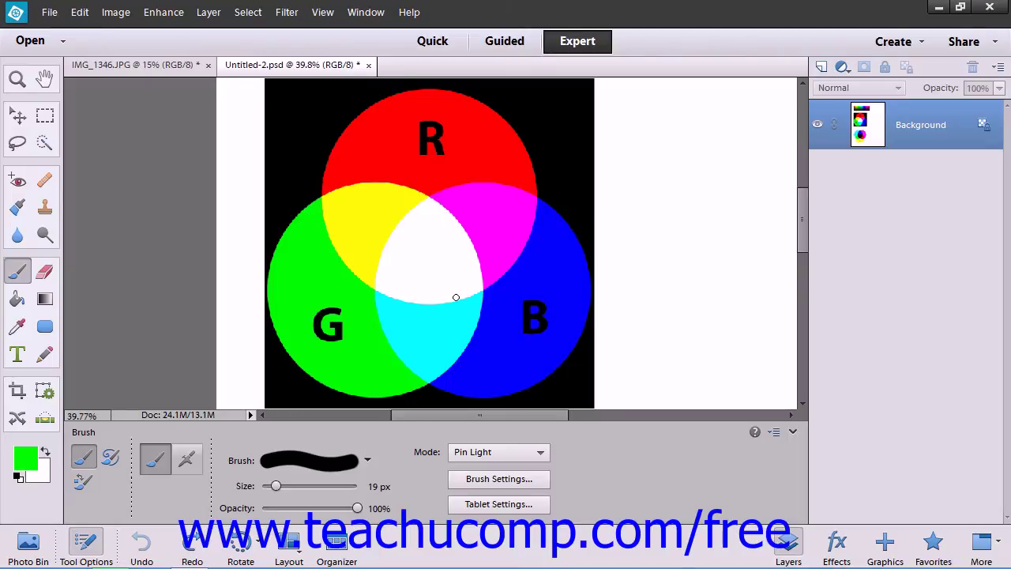
pyautogui.keyDown('shift'); pyautogui.click(604, 115); pyautogui.keyUp('shift')
pyautogui.moveTo(273, 131)
pyautogui.mouseDown()
pyautogui.moveTo(385, 160)
pyautogui.moveTo(620, 196)
pyautogui.moveTo(516, 223)
pyautogui.moveTo(304, 218)
pyautogui.moveTo(257, 254)
pyautogui.moveTo(611, 267)
pyautogui.moveTo(526, 326)
pyautogui.moveTo(342, 314)
pyautogui.moveTo(264, 335)
pyautogui.moveTo(381, 357)
pyautogui.moveTo(579, 363)
pyautogui.moveTo(613, 379)
pyautogui.mouseUp()
pyautogui.hotkey('ctrl', 'z')
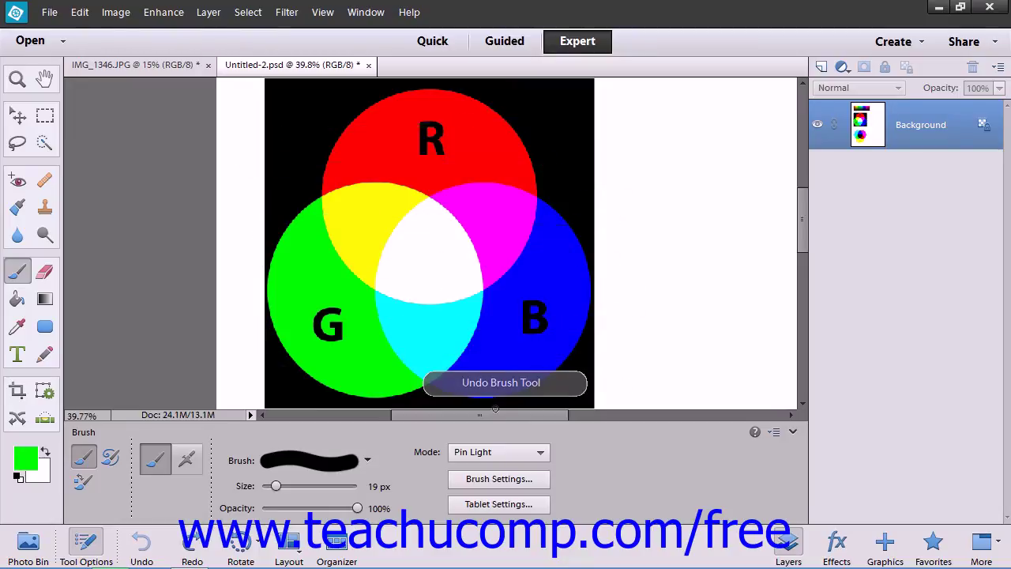
# Step: Set the brush to Hard Mix, paint a green test stroke, and undo it
pyautogui.click(476, 452)
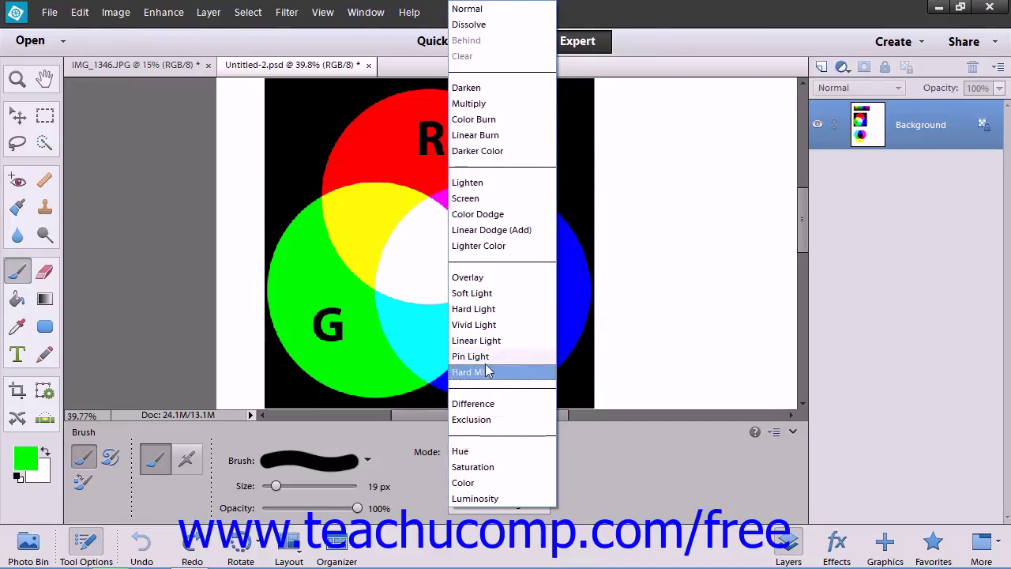
pyautogui.click(484, 372)
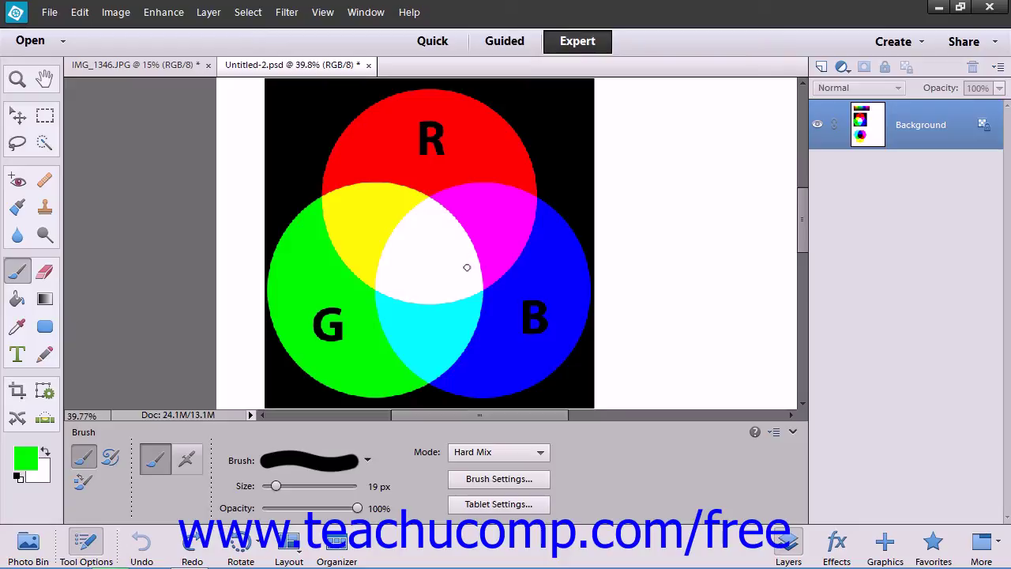
pyautogui.click(614, 110)
pyautogui.click(605, 372)
pyautogui.hotkey('ctrl', 'z')
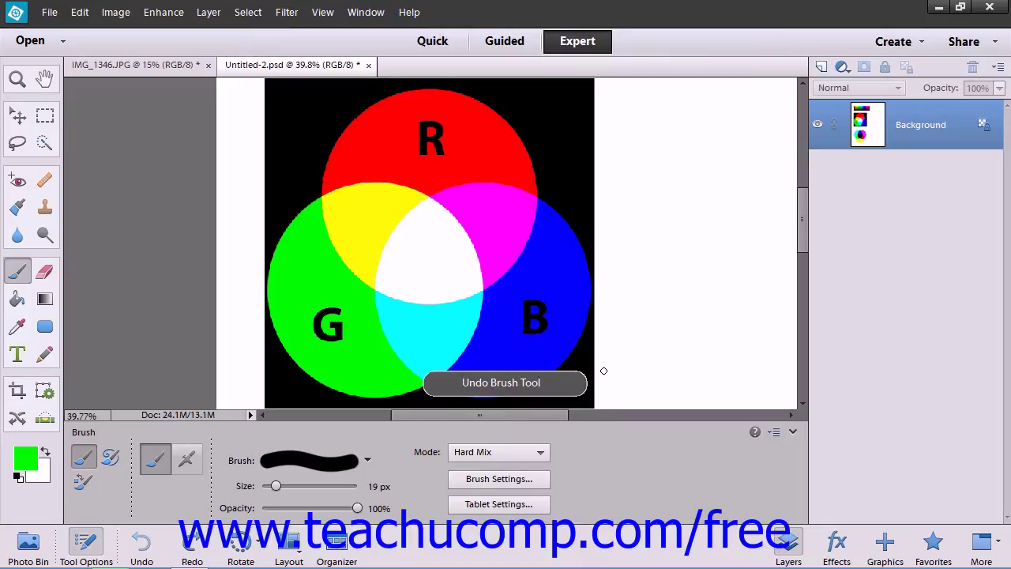
# Step: Set the brush to Difference, paint a looping green stroke, and undo it
pyautogui.click(473, 456)
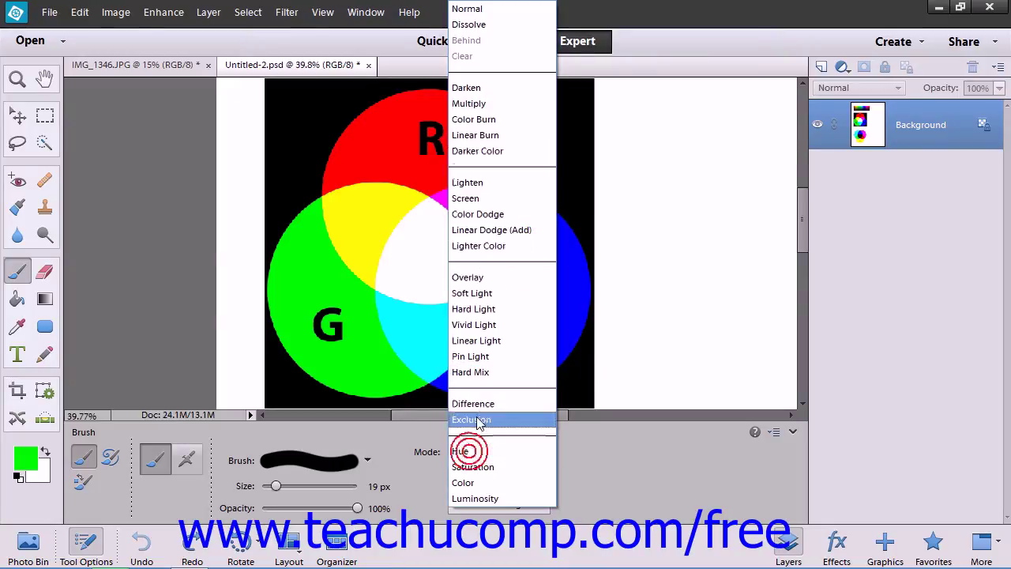
pyautogui.click(485, 404)
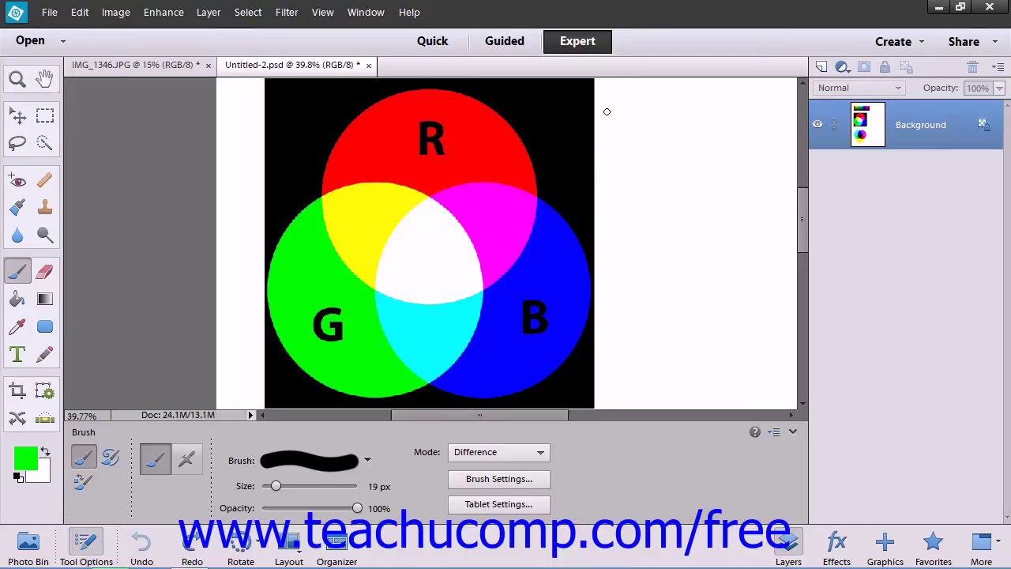
pyautogui.moveTo(597, 116)
pyautogui.mouseDown()
pyautogui.moveTo(283, 125)
pyautogui.moveTo(234, 161)
pyautogui.moveTo(576, 176)
pyautogui.moveTo(598, 190)
pyautogui.moveTo(591, 208)
pyautogui.moveTo(264, 227)
pyautogui.moveTo(221, 265)
pyautogui.moveTo(596, 263)
pyautogui.moveTo(637, 292)
pyautogui.moveTo(350, 302)
pyautogui.moveTo(249, 319)
pyautogui.moveTo(248, 343)
pyautogui.moveTo(639, 346)
pyautogui.moveTo(675, 363)
pyautogui.moveTo(553, 384)
pyautogui.moveTo(238, 393)
pyautogui.mouseUp()
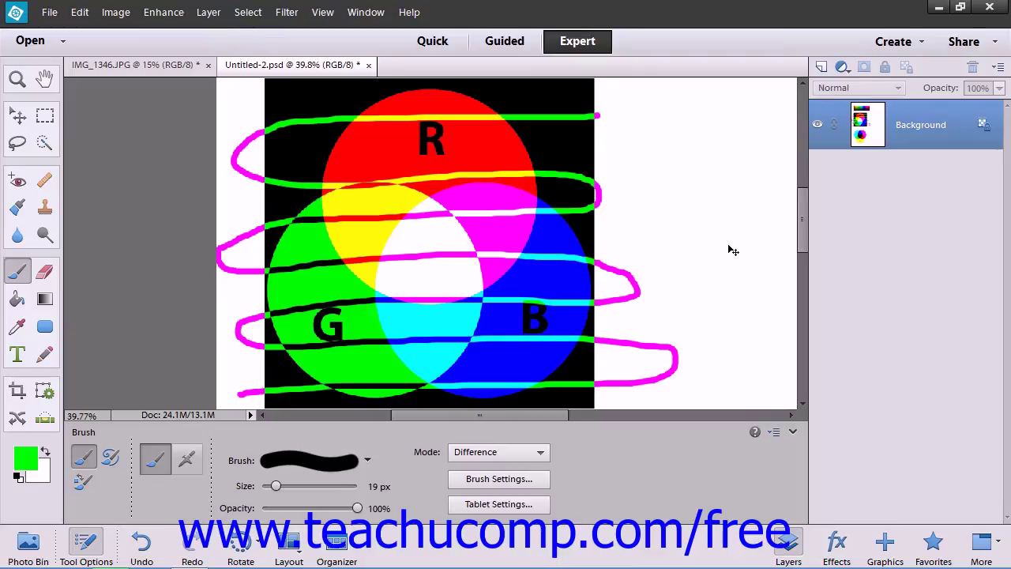
pyautogui.hotkey('ctrl', 'z')
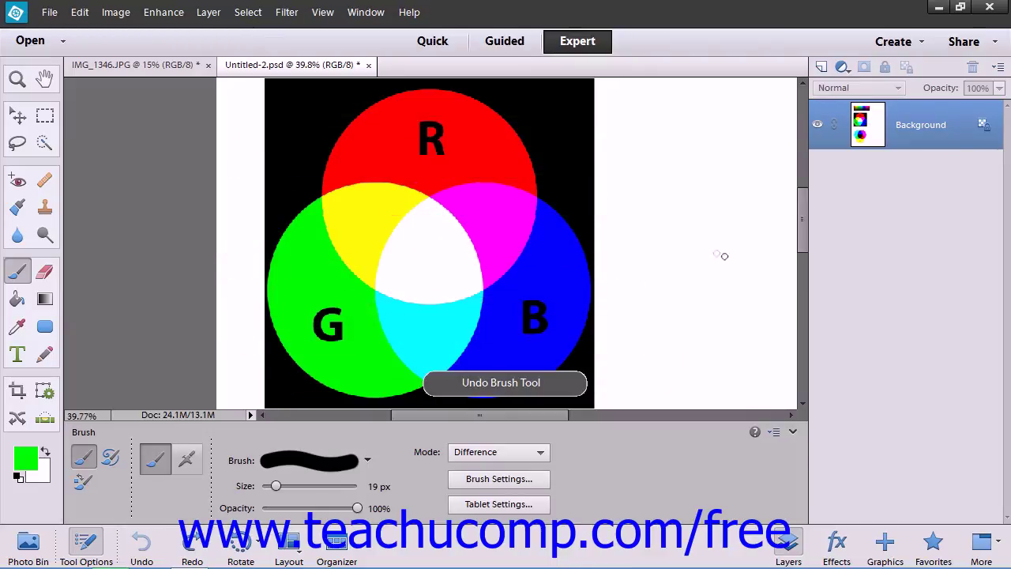
# Step: Set the brush to Exclusion, paint a looping green stroke, and undo it
pyautogui.click(528, 454)
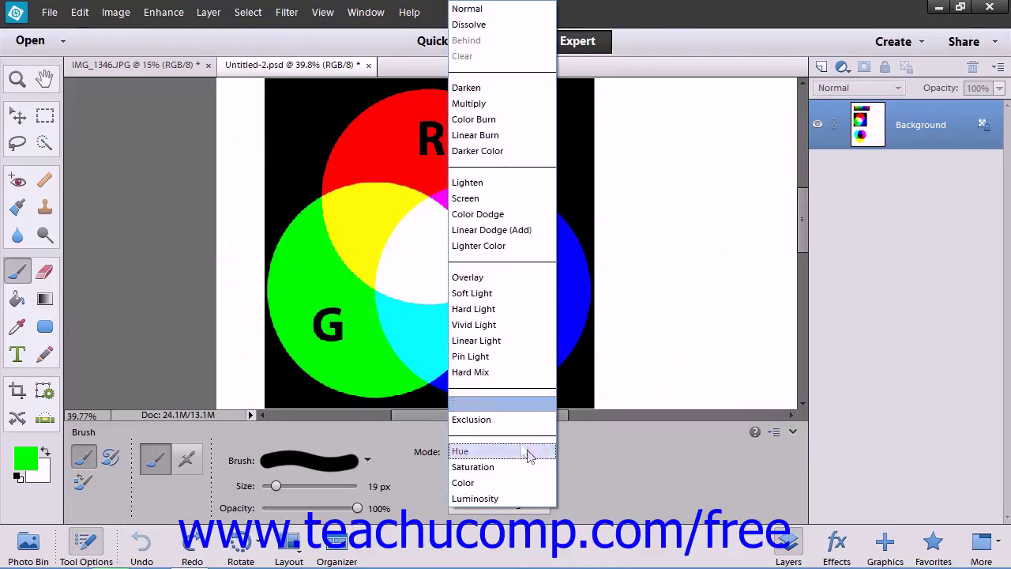
pyautogui.click(494, 421)
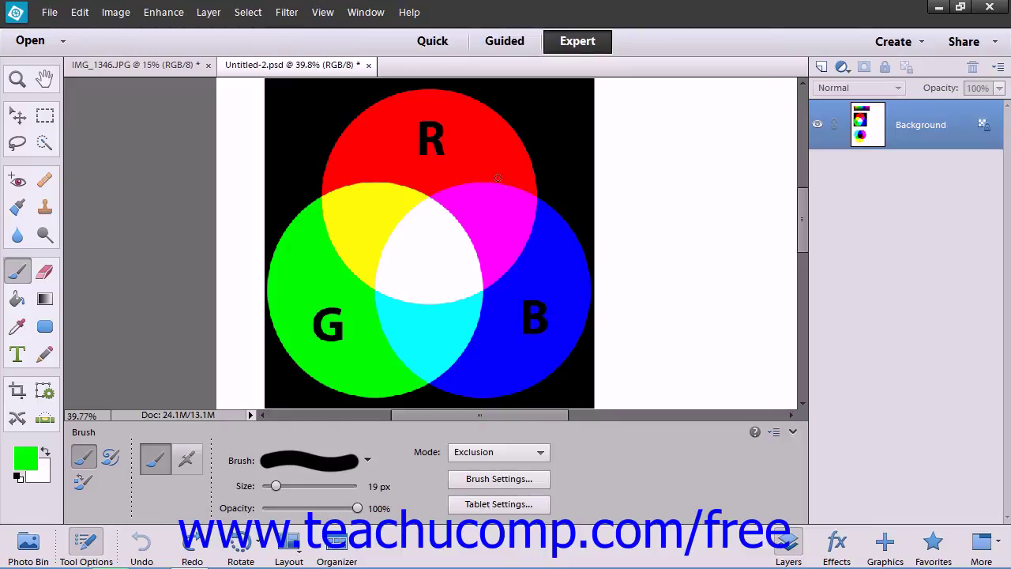
pyautogui.moveTo(621, 118)
pyautogui.mouseDown()
pyautogui.moveTo(293, 121)
pyautogui.moveTo(216, 164)
pyautogui.moveTo(463, 168)
pyautogui.moveTo(672, 215)
pyautogui.moveTo(606, 247)
pyautogui.moveTo(281, 213)
pyautogui.moveTo(269, 247)
pyautogui.moveTo(461, 254)
pyautogui.moveTo(622, 274)
pyautogui.moveTo(652, 312)
pyautogui.moveTo(281, 307)
pyautogui.moveTo(232, 342)
pyautogui.moveTo(359, 366)
pyautogui.moveTo(600, 342)
pyautogui.moveTo(640, 360)
pyautogui.moveTo(334, 365)
pyautogui.moveTo(245, 387)
pyautogui.mouseUp()
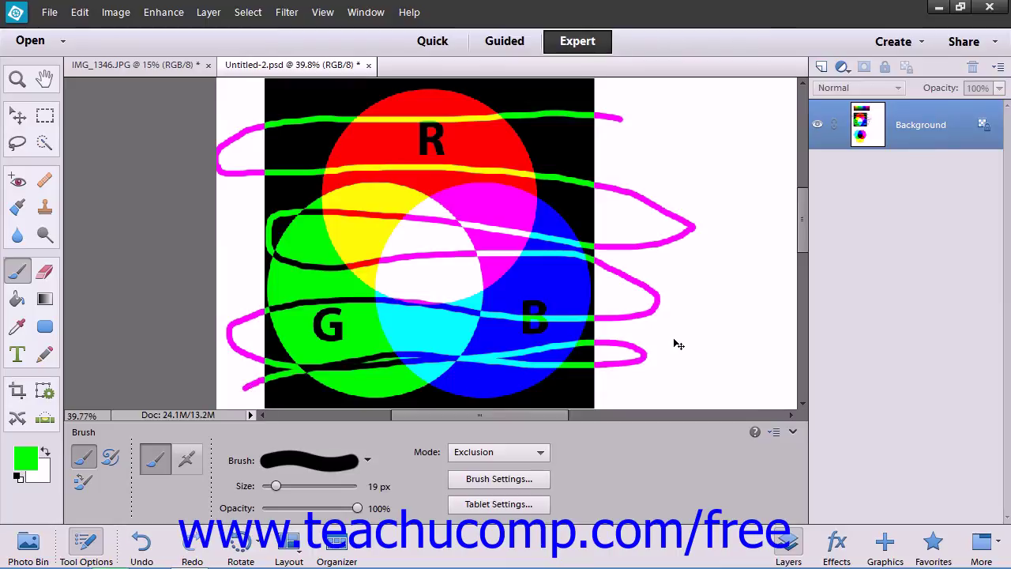
pyautogui.hotkey('ctrl', 'z')
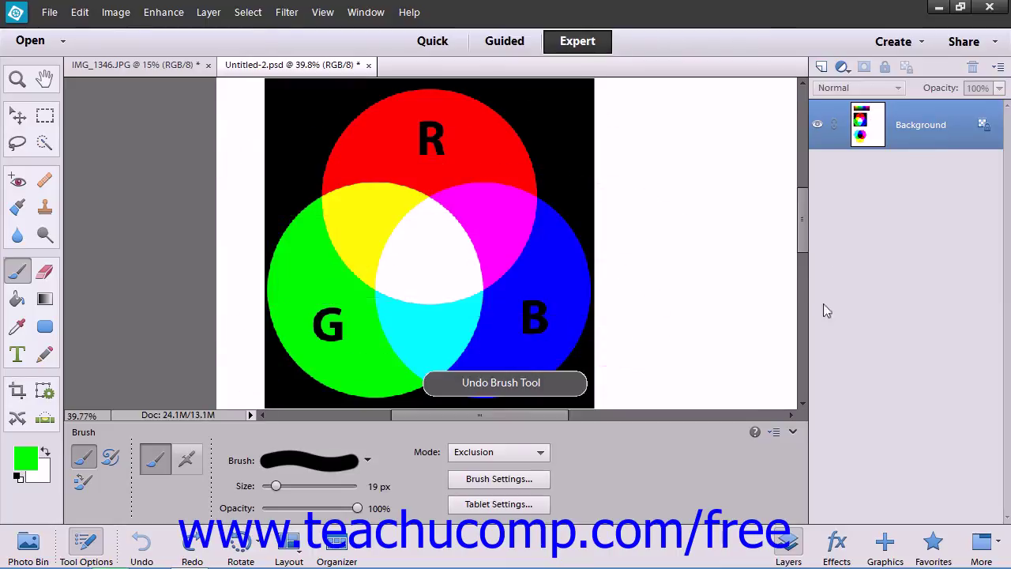
# Step: Set the brush to Hue, paint wavy green strokes down the circles, and undo them
pyautogui.click(506, 452)
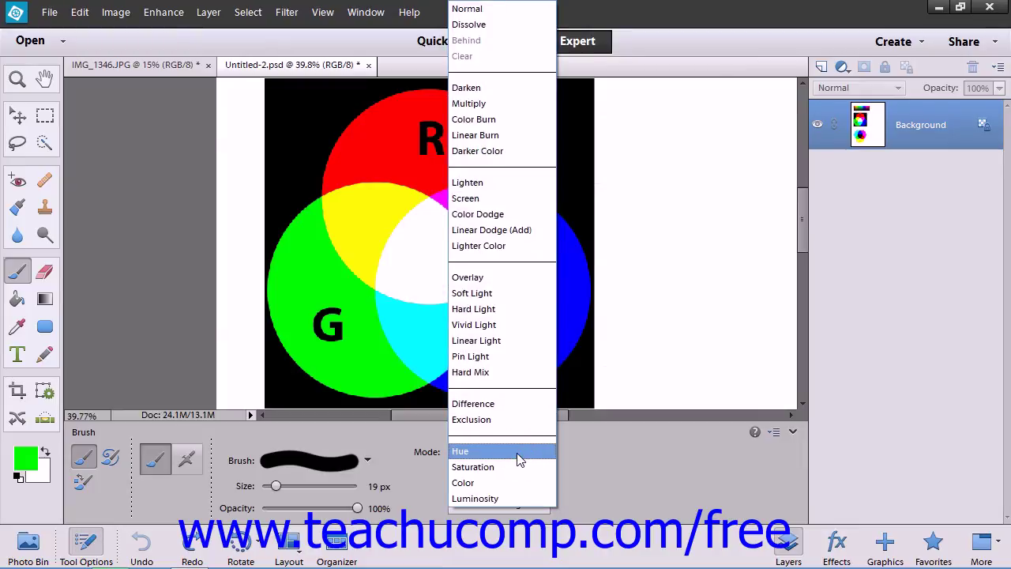
pyautogui.click(519, 455)
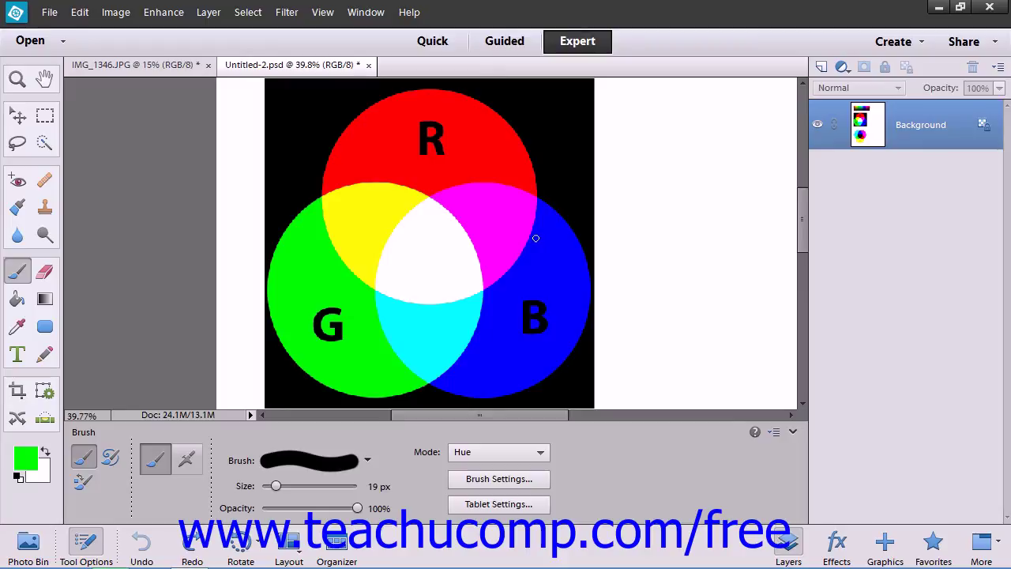
pyautogui.moveTo(595, 111)
pyautogui.mouseDown()
pyautogui.moveTo(297, 133)
pyautogui.moveTo(356, 174)
pyautogui.mouseUp()
pyautogui.moveTo(569, 222)
pyautogui.mouseDown()
pyautogui.moveTo(386, 212)
pyautogui.moveTo(290, 228)
pyautogui.mouseUp()
pyautogui.moveTo(373, 260)
pyautogui.mouseDown()
pyautogui.moveTo(531, 270)
pyautogui.moveTo(616, 300)
pyautogui.moveTo(363, 312)
pyautogui.moveTo(315, 325)
pyautogui.moveTo(291, 357)
pyautogui.moveTo(461, 349)
pyautogui.moveTo(609, 379)
pyautogui.mouseUp()
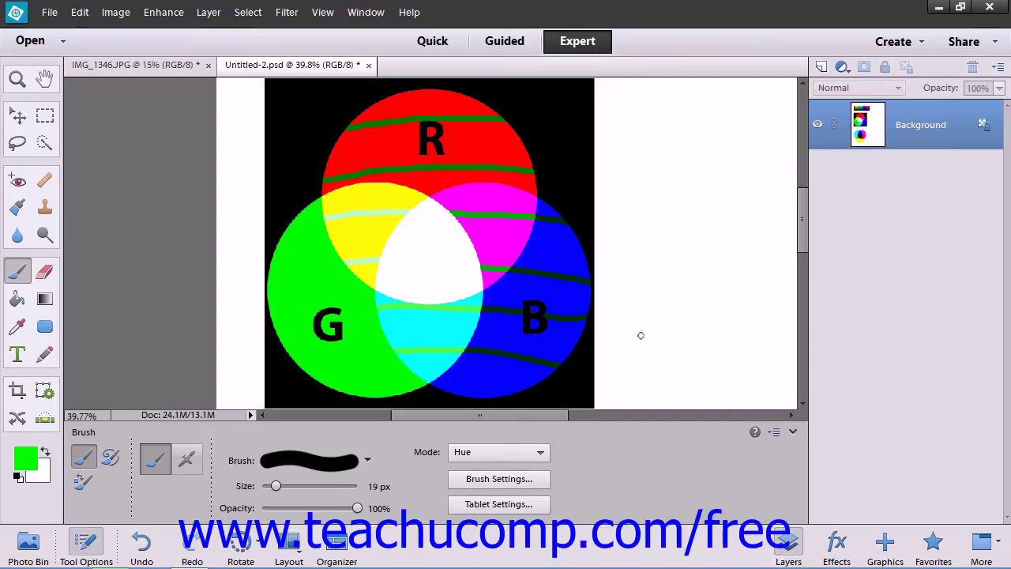
pyautogui.hotkey('ctrl', 'z')
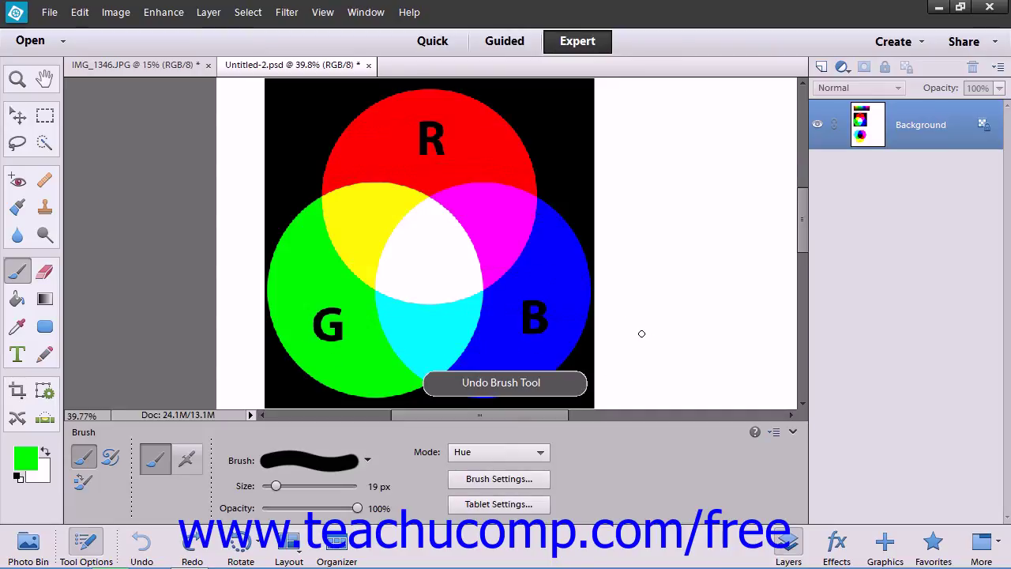
# Step: Set the brush to Saturation, paint a short green stroke, and undo it
pyautogui.click(499, 452)
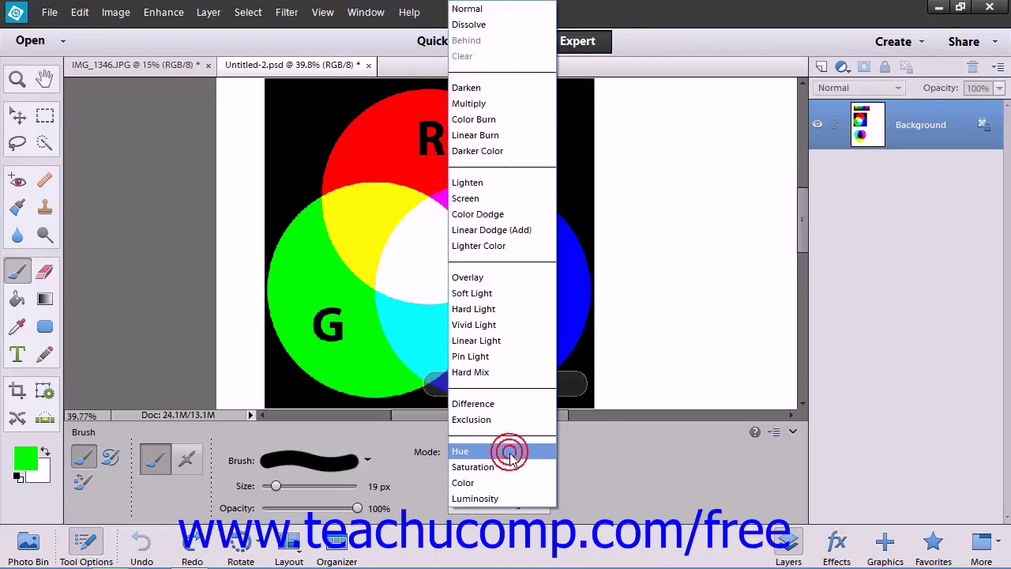
pyautogui.click(502, 467)
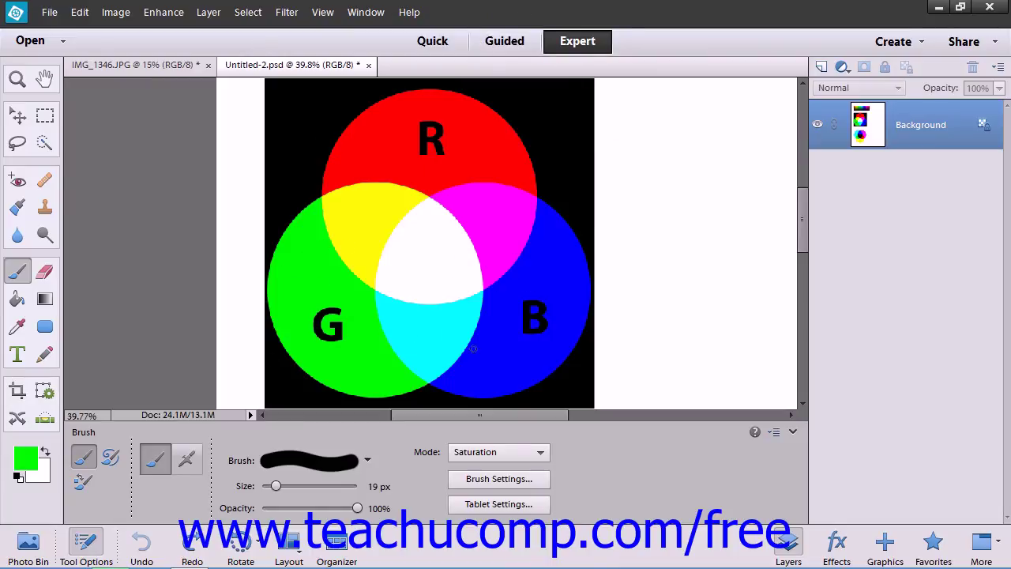
pyautogui.moveTo(440, 365); pyautogui.dragTo(491, 348)
pyautogui.hotkey('ctrl', 'z')
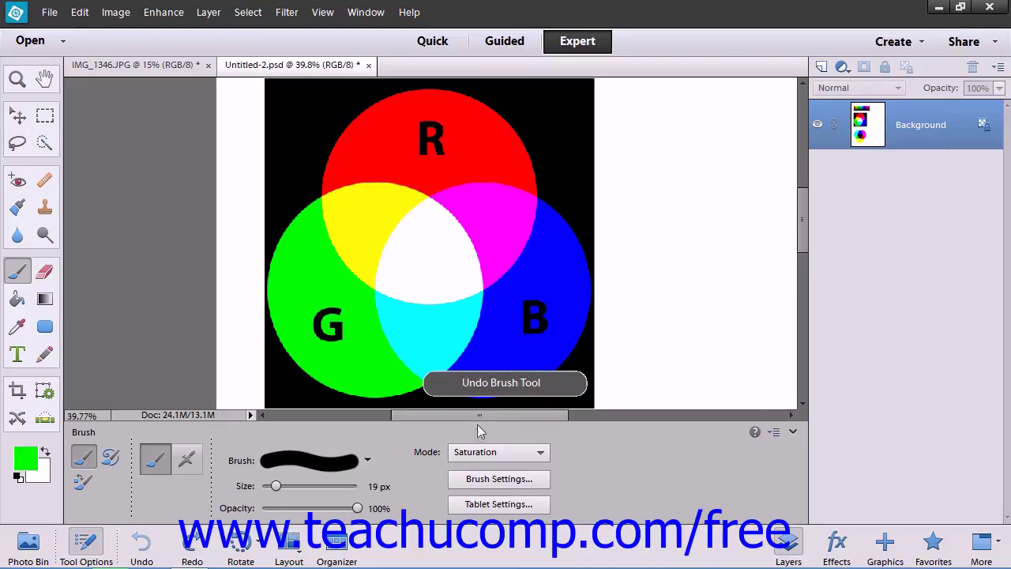
# Step: Paint and undo wavy green strokes in Color mode, then set the brush to Luminosity
pyautogui.click(474, 452)
pyautogui.click(471, 483)
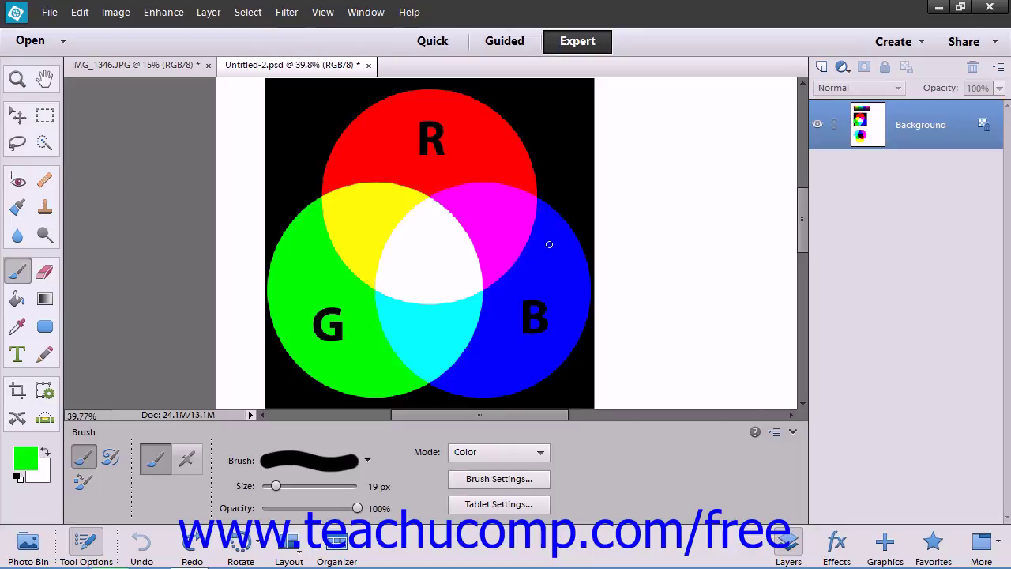
pyautogui.moveTo(598, 129); pyautogui.dragTo(272, 142)
pyautogui.moveTo(263, 179)
pyautogui.mouseDown()
pyautogui.moveTo(441, 173)
pyautogui.moveTo(548, 225)
pyautogui.moveTo(291, 239)
pyautogui.mouseUp()
pyautogui.moveTo(501, 258)
pyautogui.mouseDown()
pyautogui.moveTo(609, 272)
pyautogui.moveTo(591, 294)
pyautogui.moveTo(423, 287)
pyautogui.moveTo(459, 331)
pyautogui.moveTo(618, 354)
pyautogui.mouseUp()
pyautogui.moveTo(501, 379); pyautogui.dragTo(303, 381)
pyautogui.hotkey('ctrl', 'z')
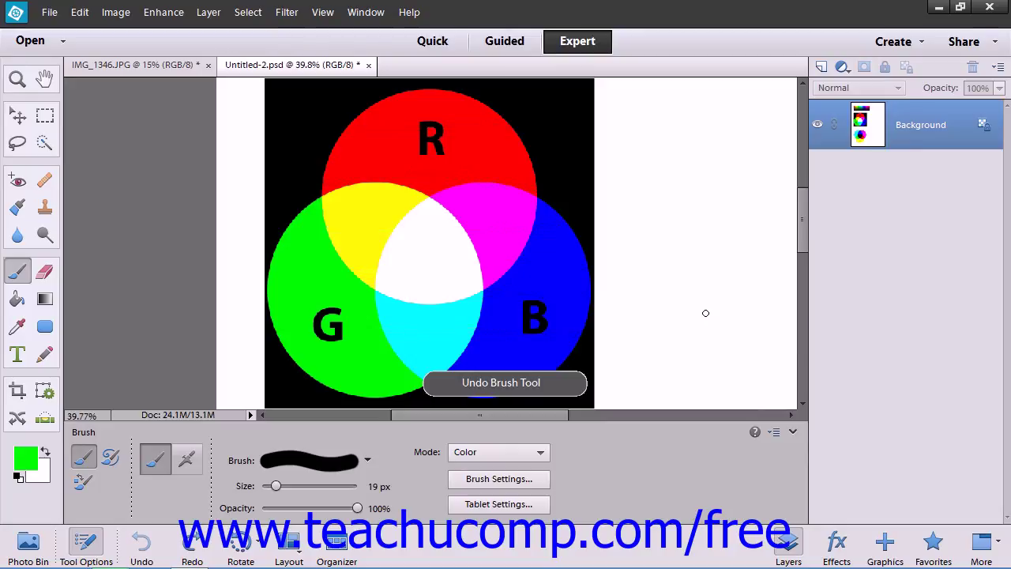
pyautogui.click(518, 453)
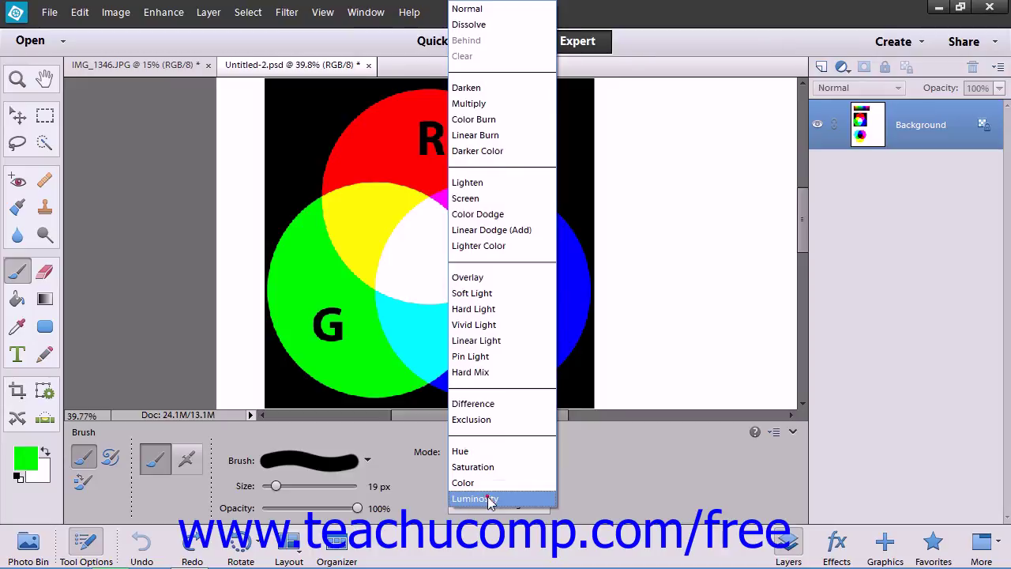
pyautogui.click(490, 499)
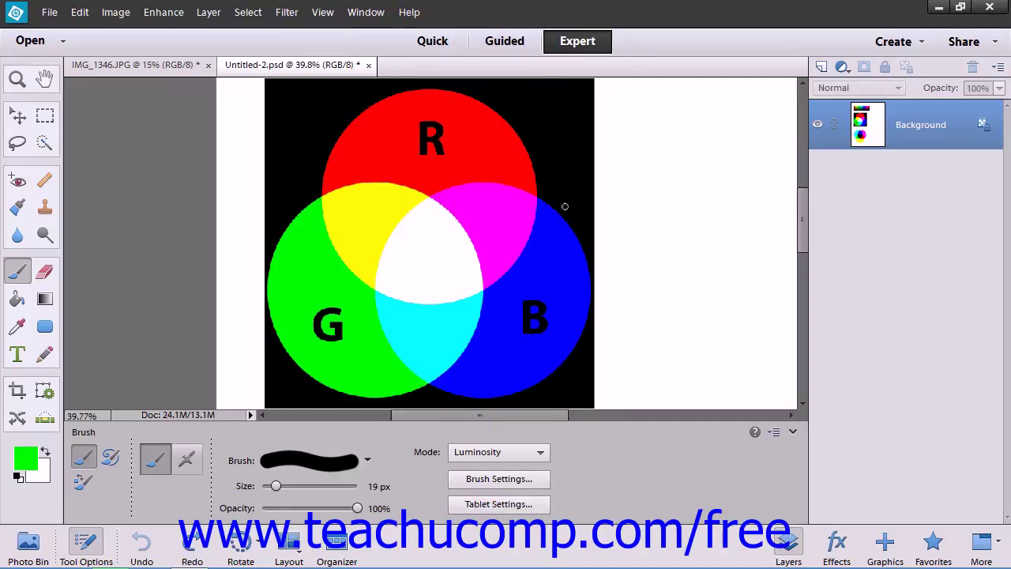